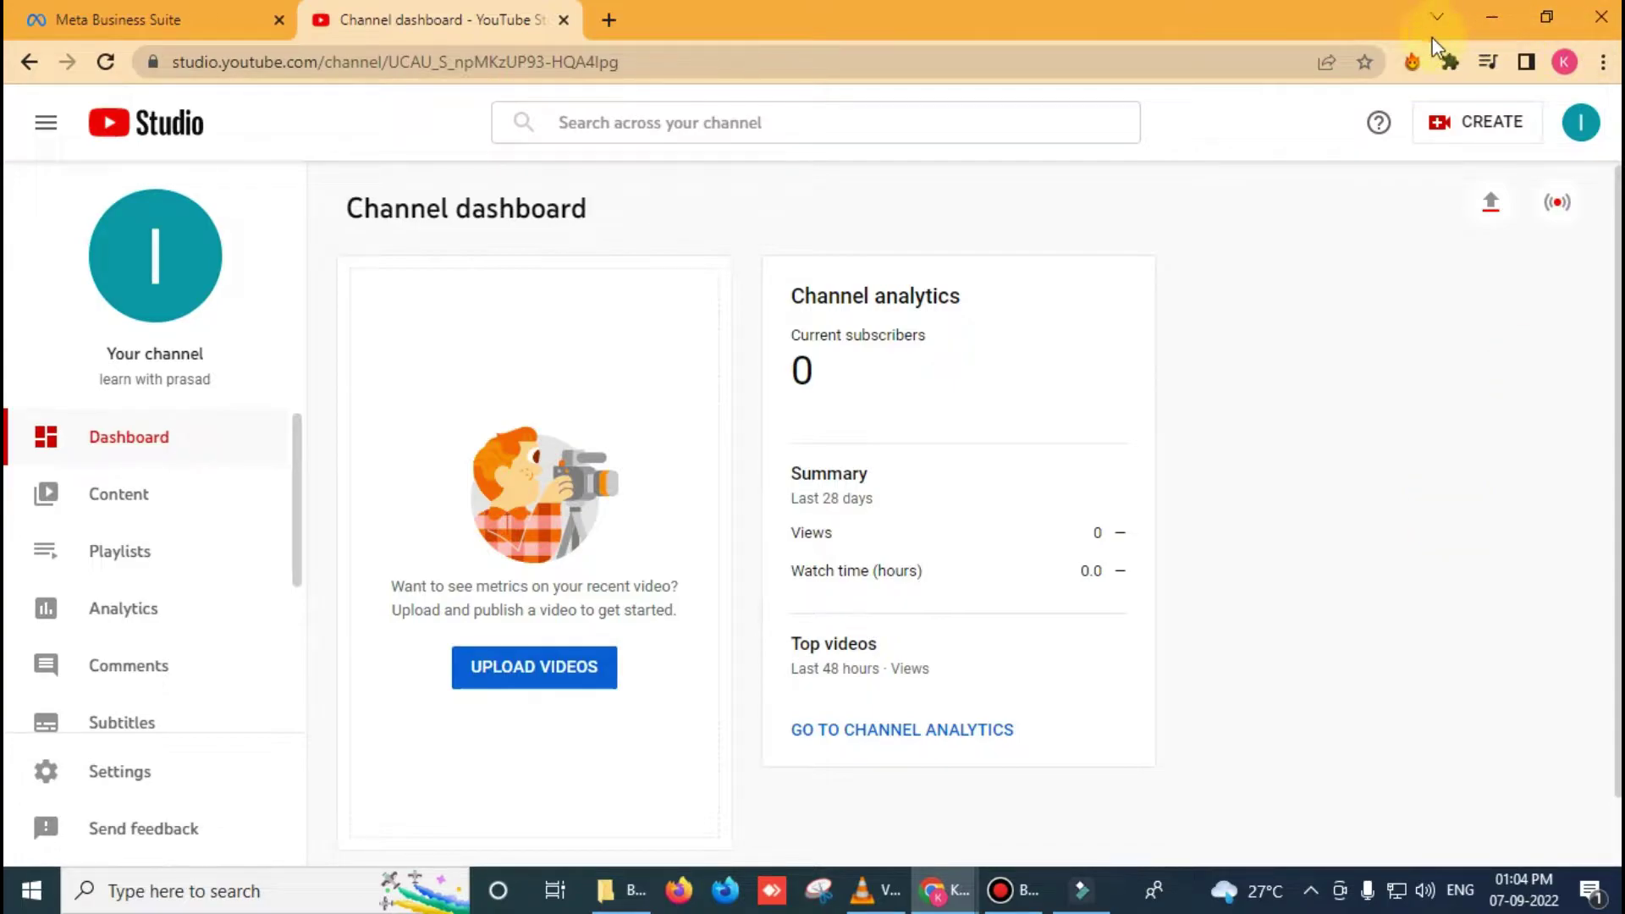
Upload the "freeez panel" video file from the 01-09-22 folder to the channel.
{"action": "left_click", "coordinate": [1492, 125]}
{"action": "left_click", "coordinate": [1445, 170]}
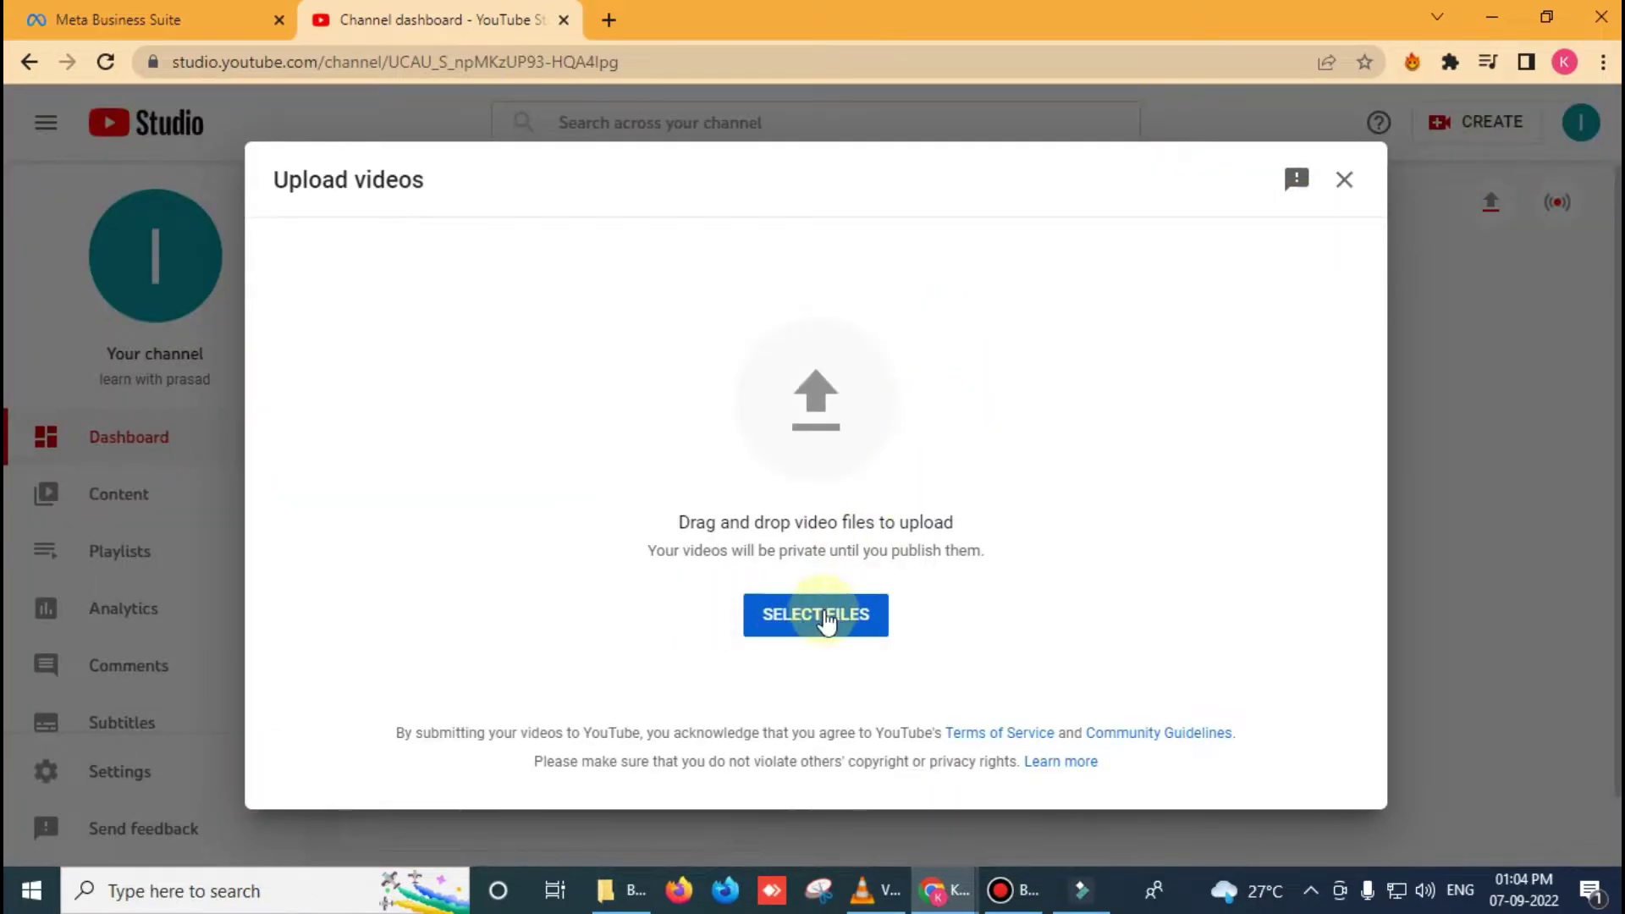
{"action": "left_click", "coordinate": [783, 621]}
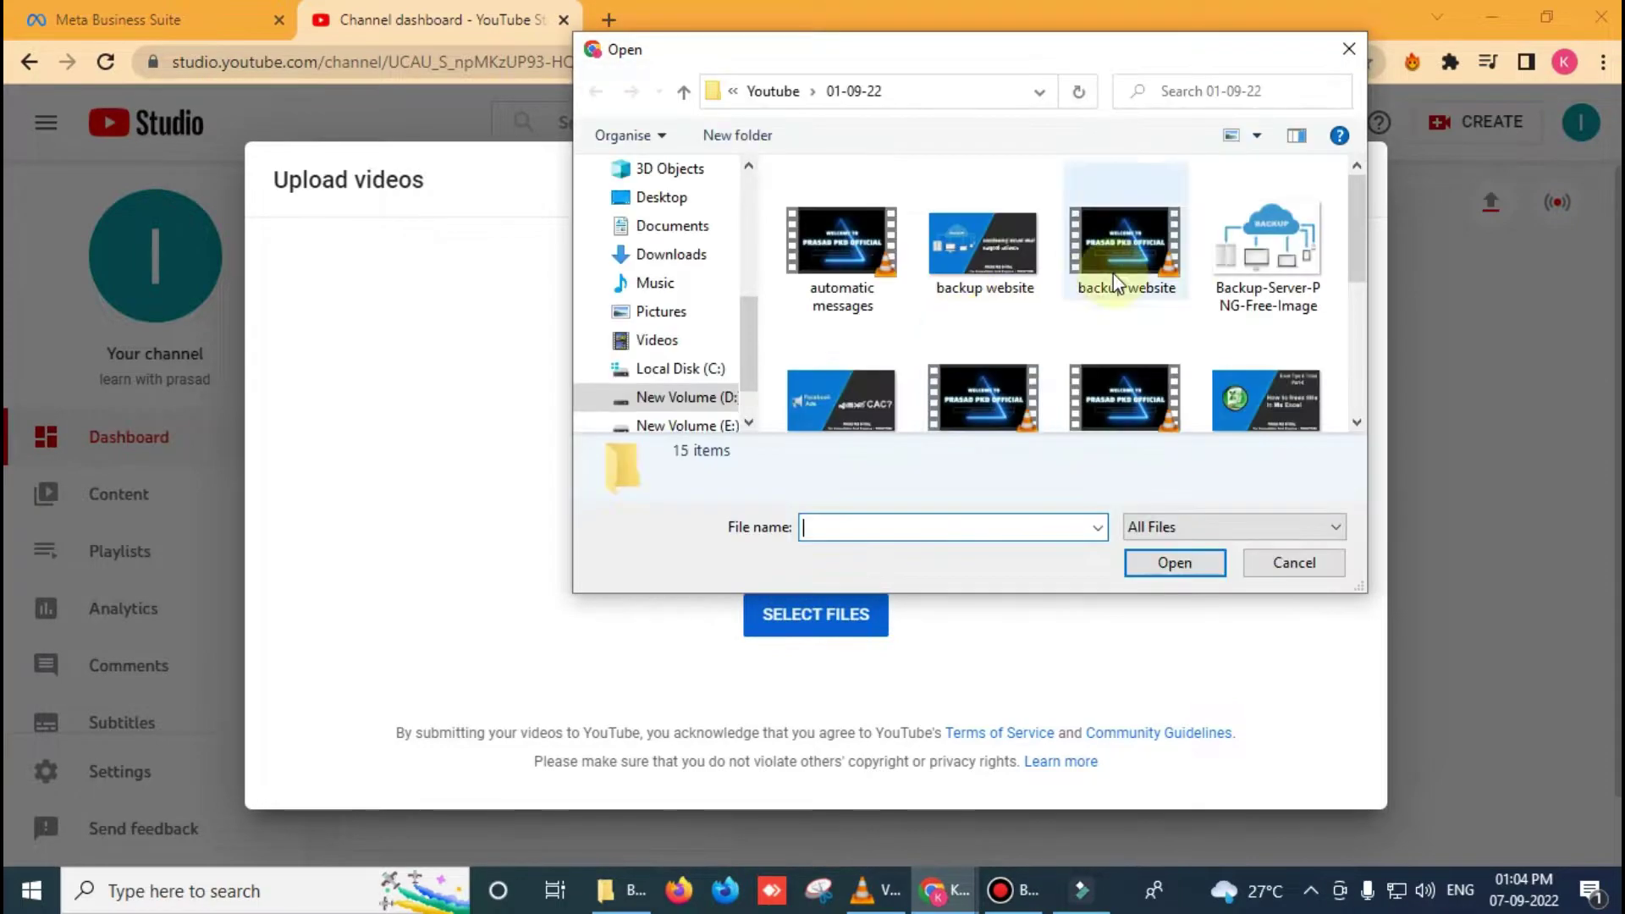
{"action": "left_click", "coordinate": [1100, 389]}
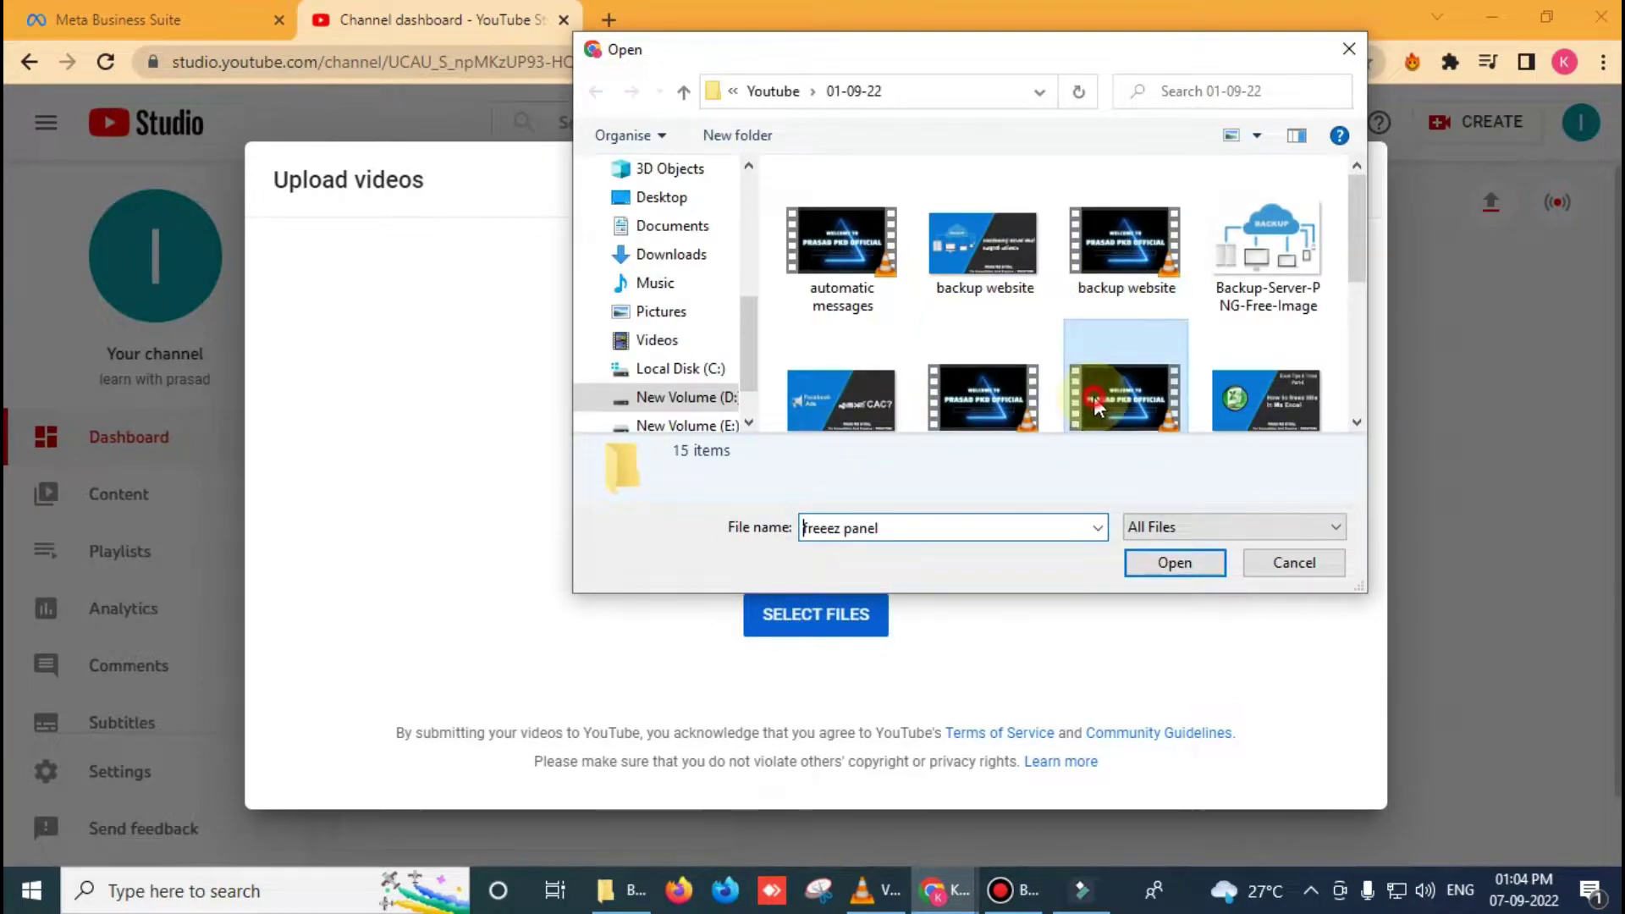
{"action": "left_click", "coordinate": [1145, 563]}
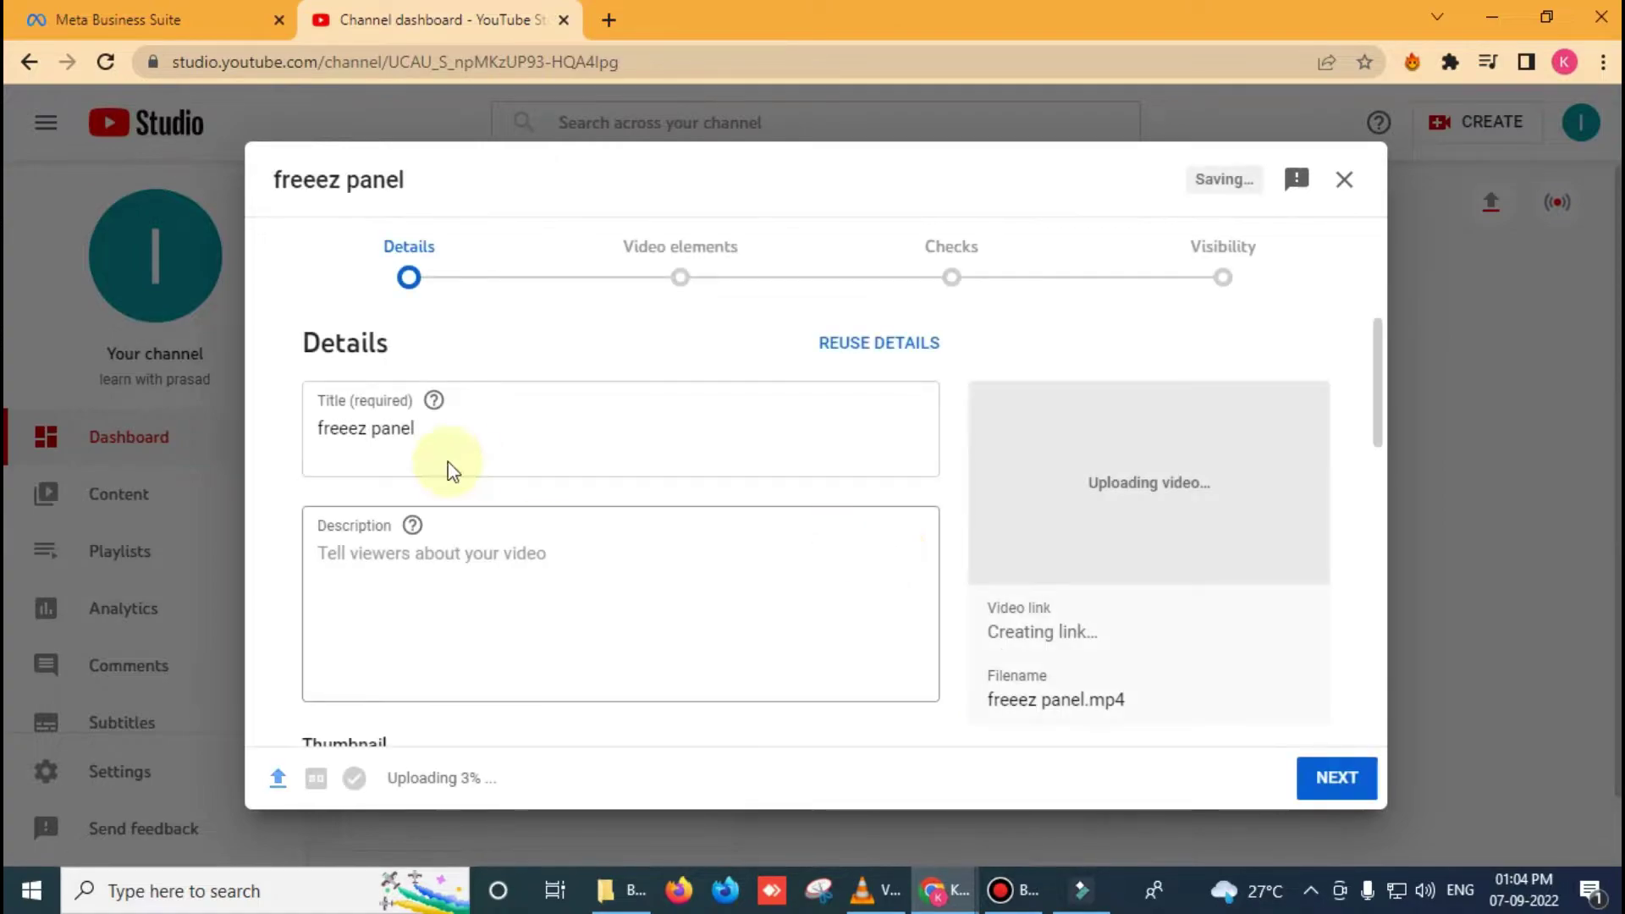
Extend the video title so it reads "freeez panel | learn with prasad".
{"action": "triple_click", "coordinate": [475, 420]}
{"action": "left_click", "coordinate": [448, 441]}
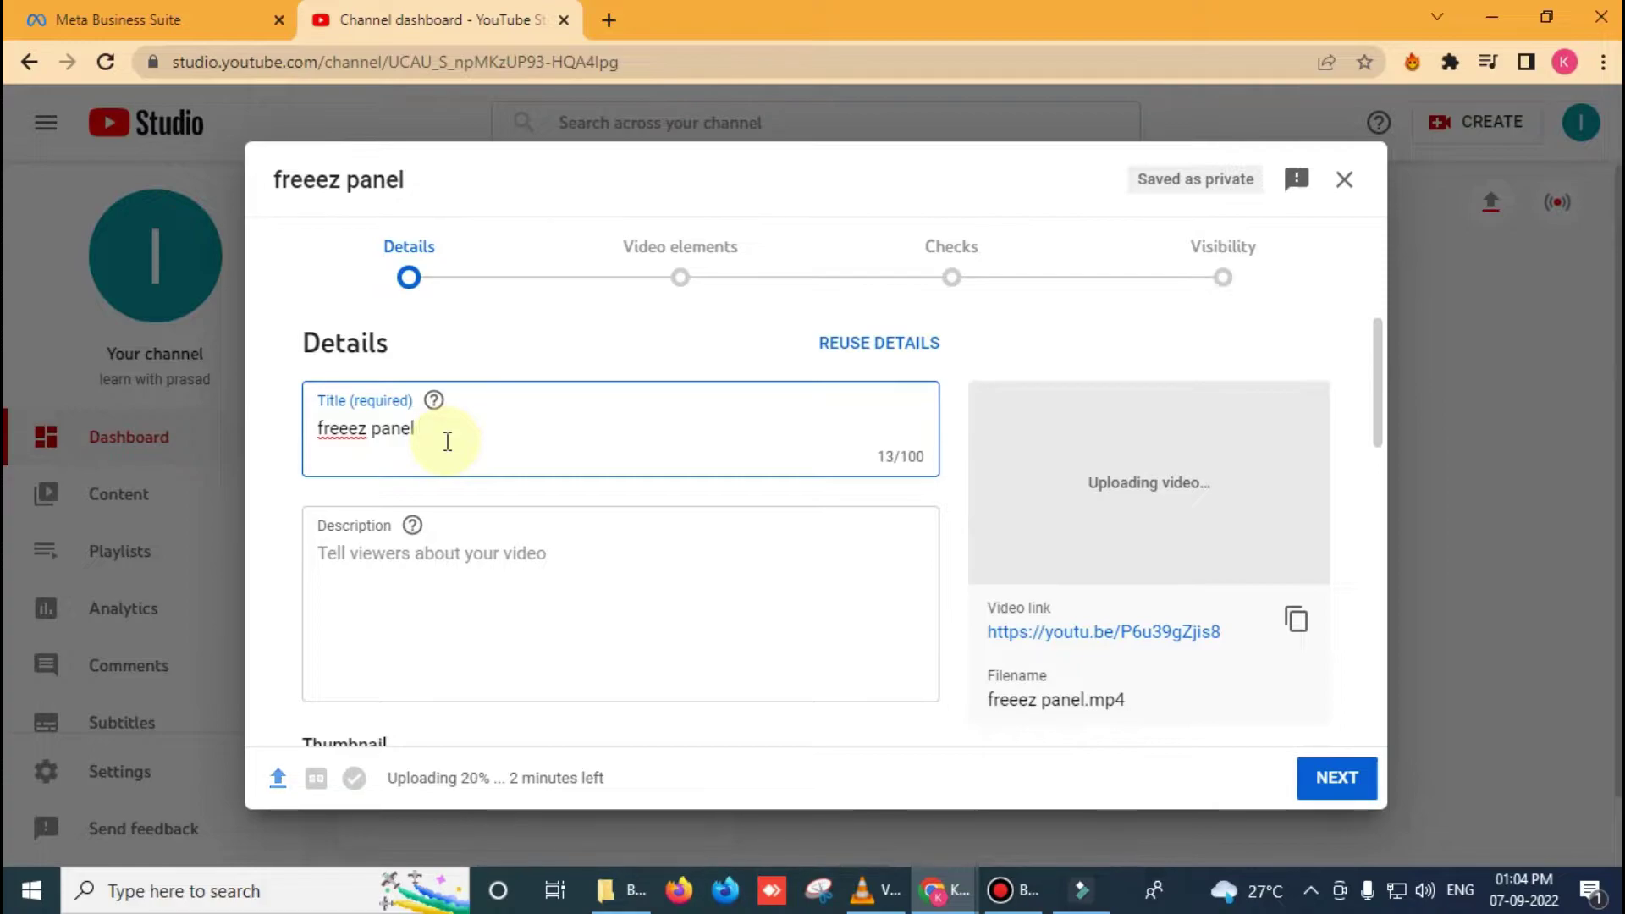
{"action": "type", "text": "|"}
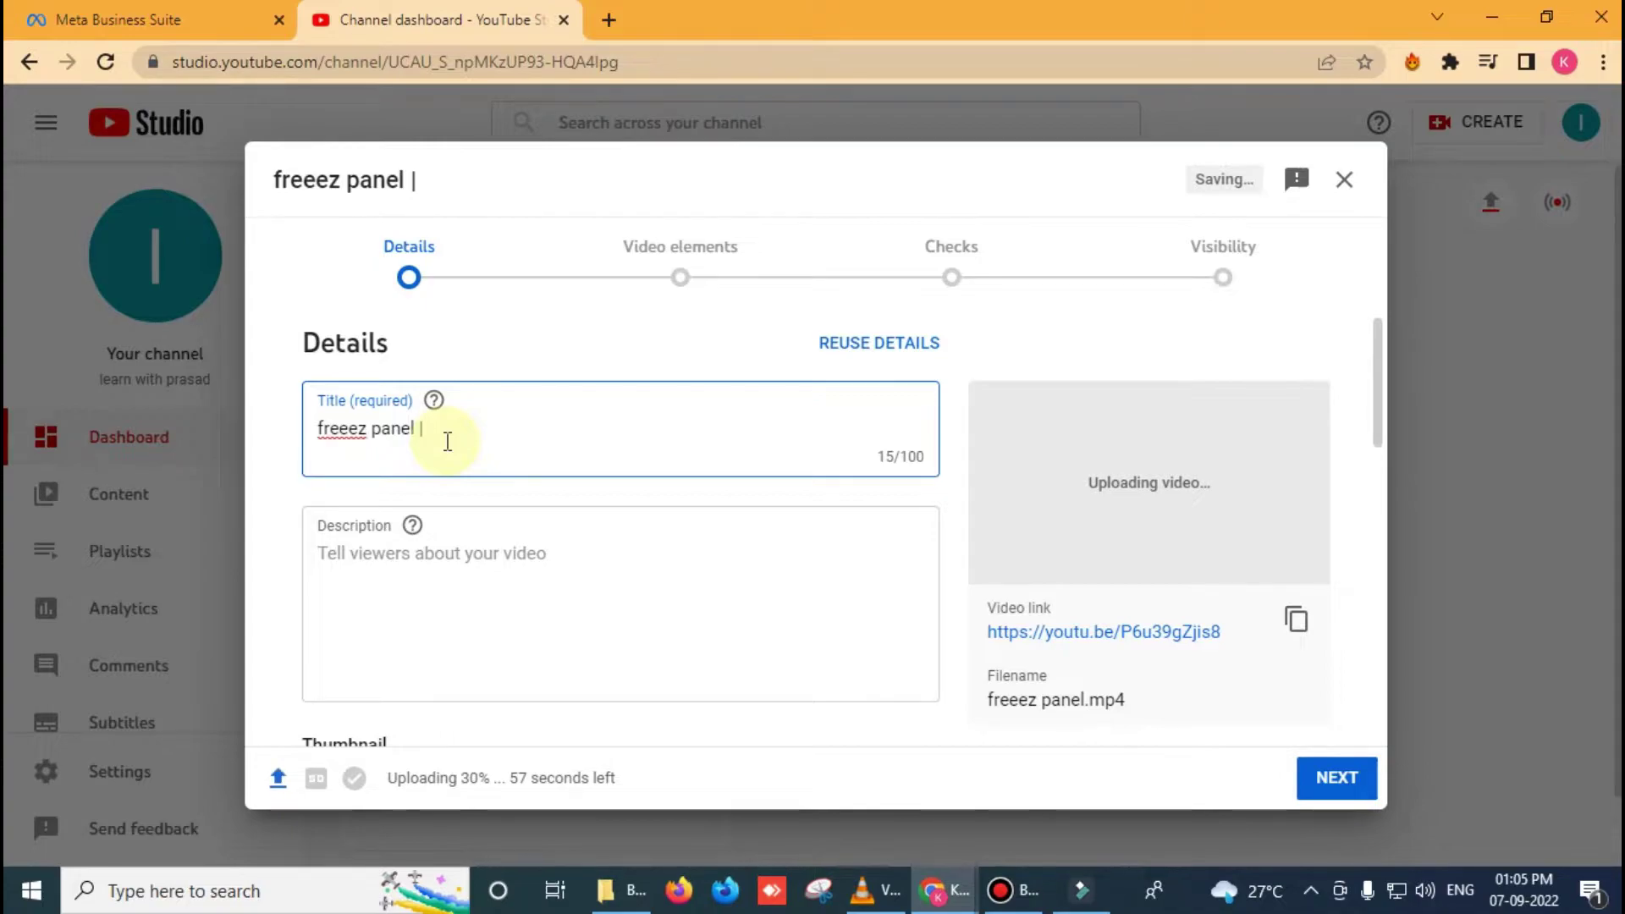
{"action": "type", "text": "leatn"}
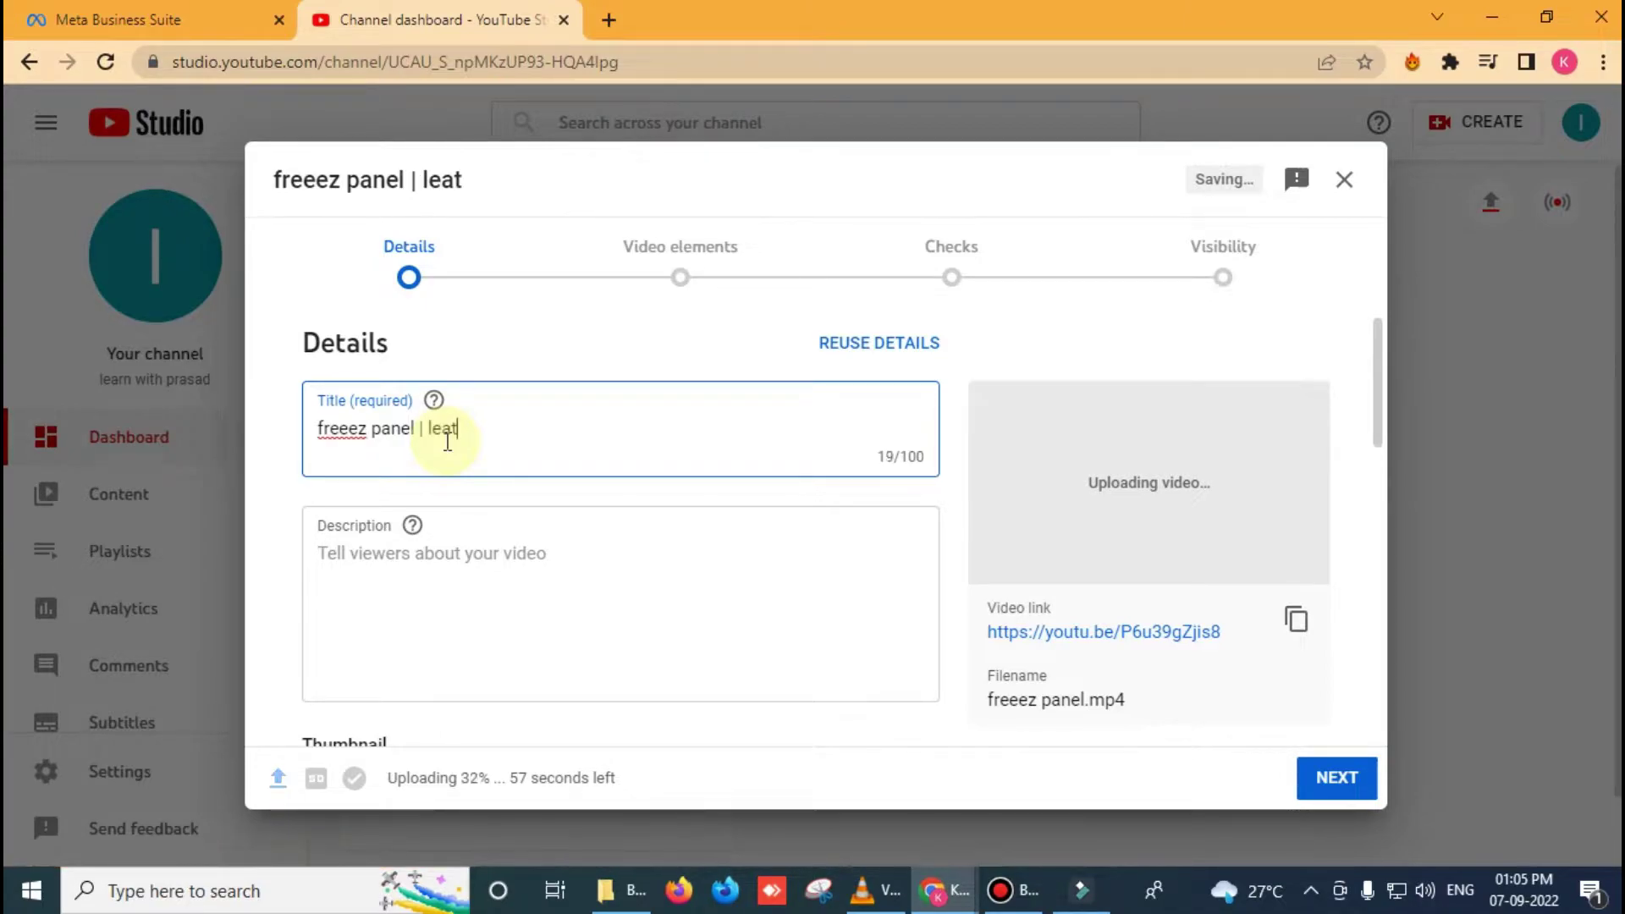
{"action": "key", "text": "BackSpace"}
{"action": "key", "text": "BackSpace"}
{"action": "type", "text": "rn with prasad"}
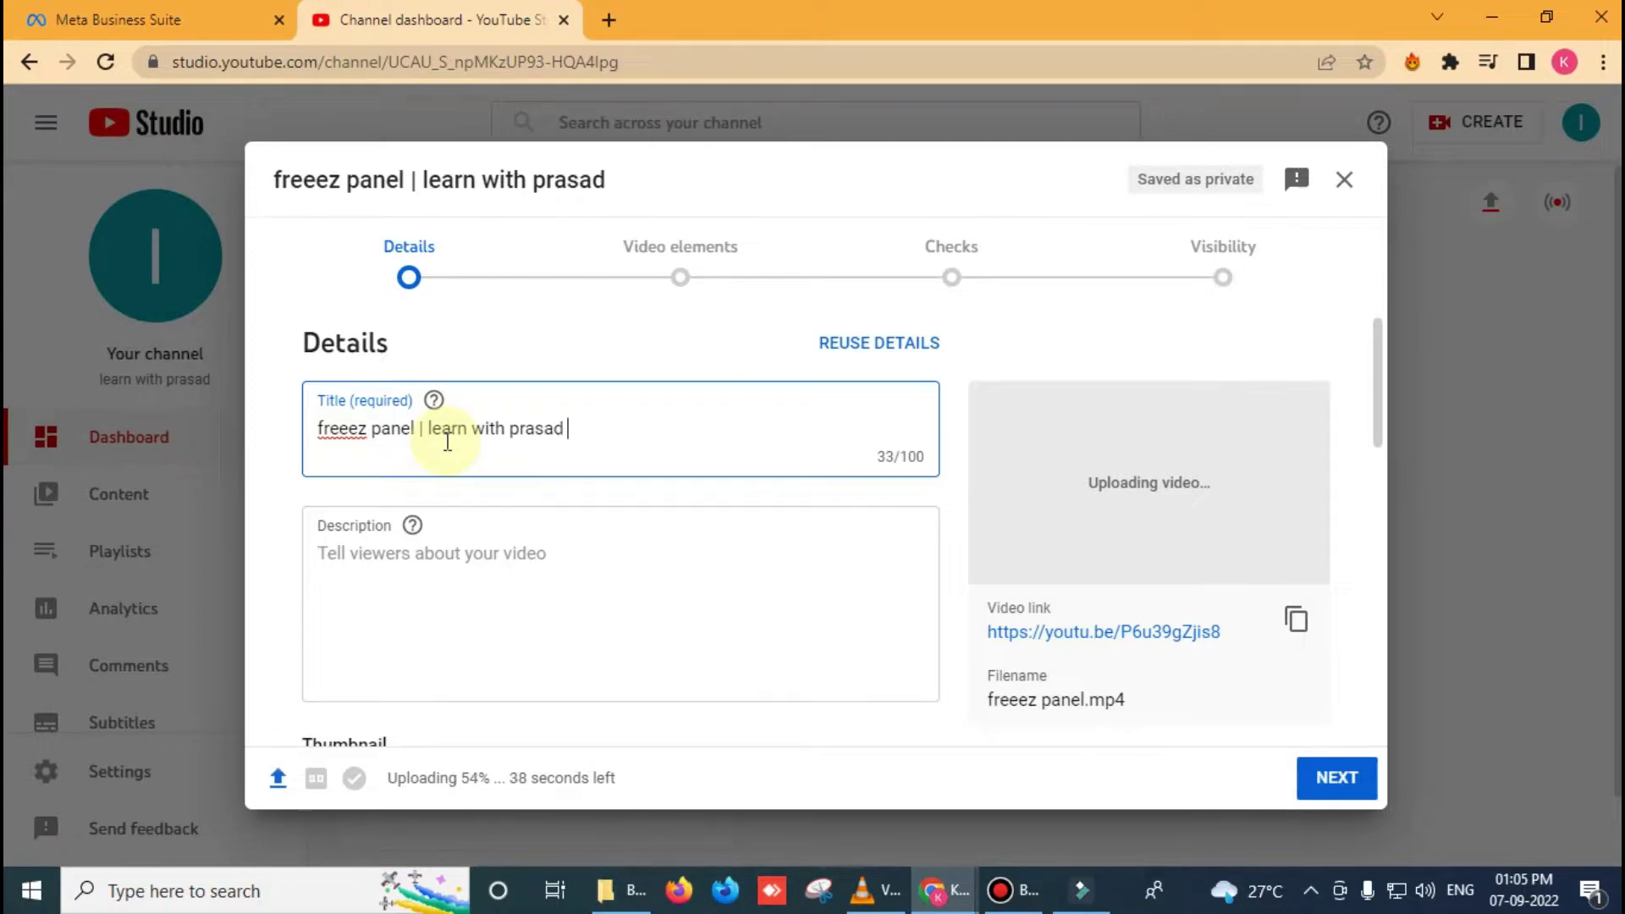
Enter the hashtag #learnwithprasad in the video description.
{"action": "left_click", "coordinate": [443, 555]}
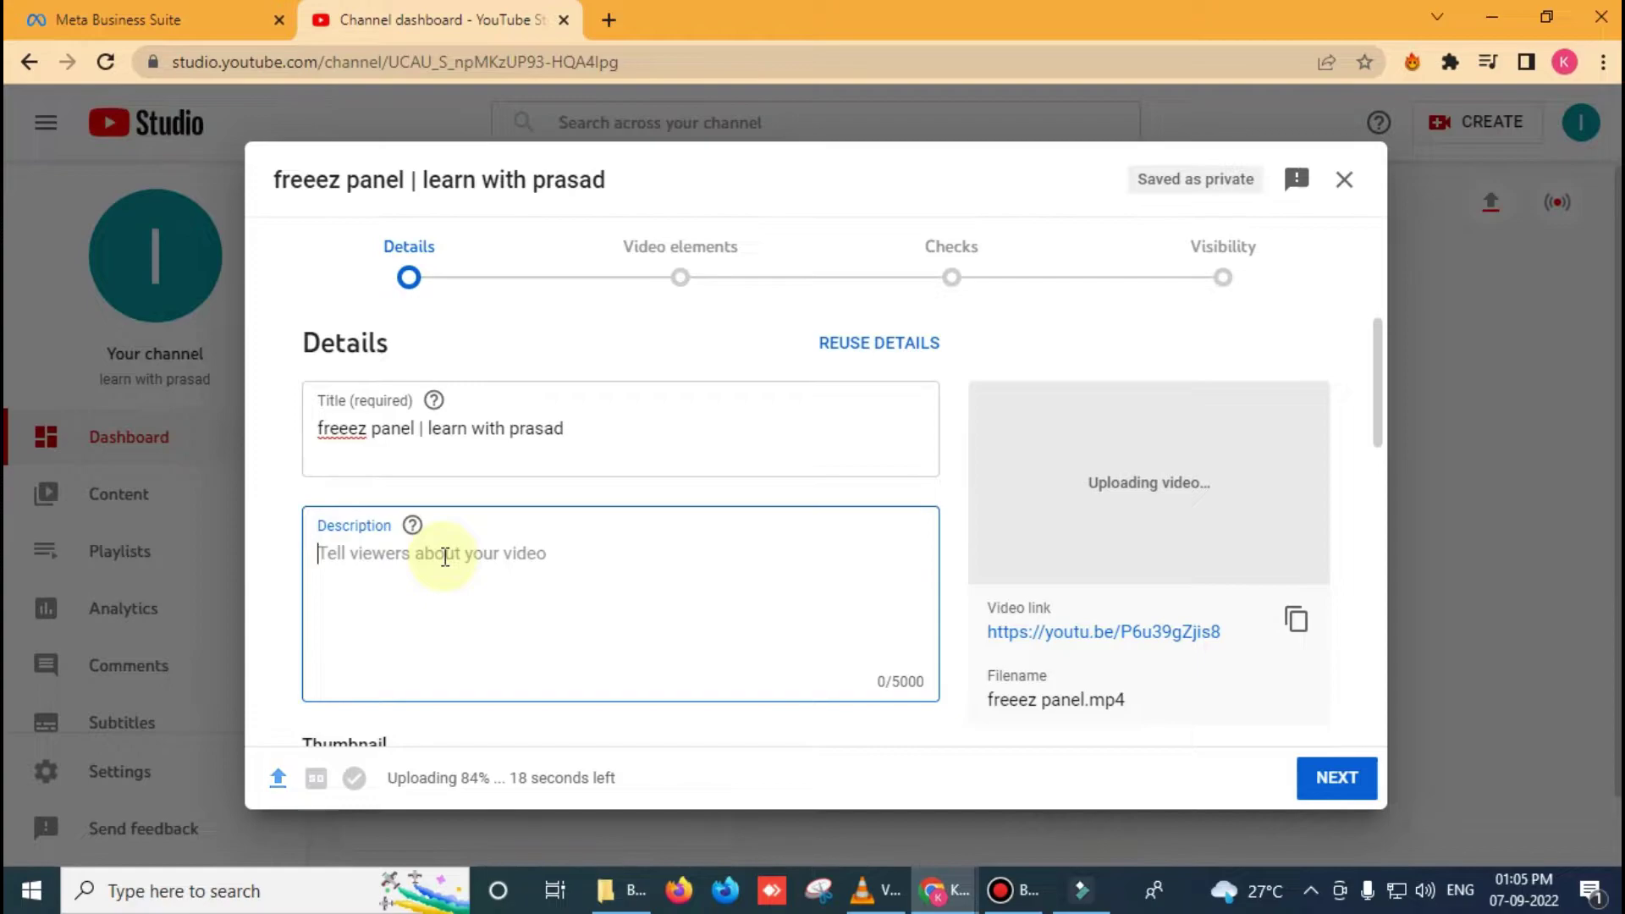
{"action": "type", "text": "#"}
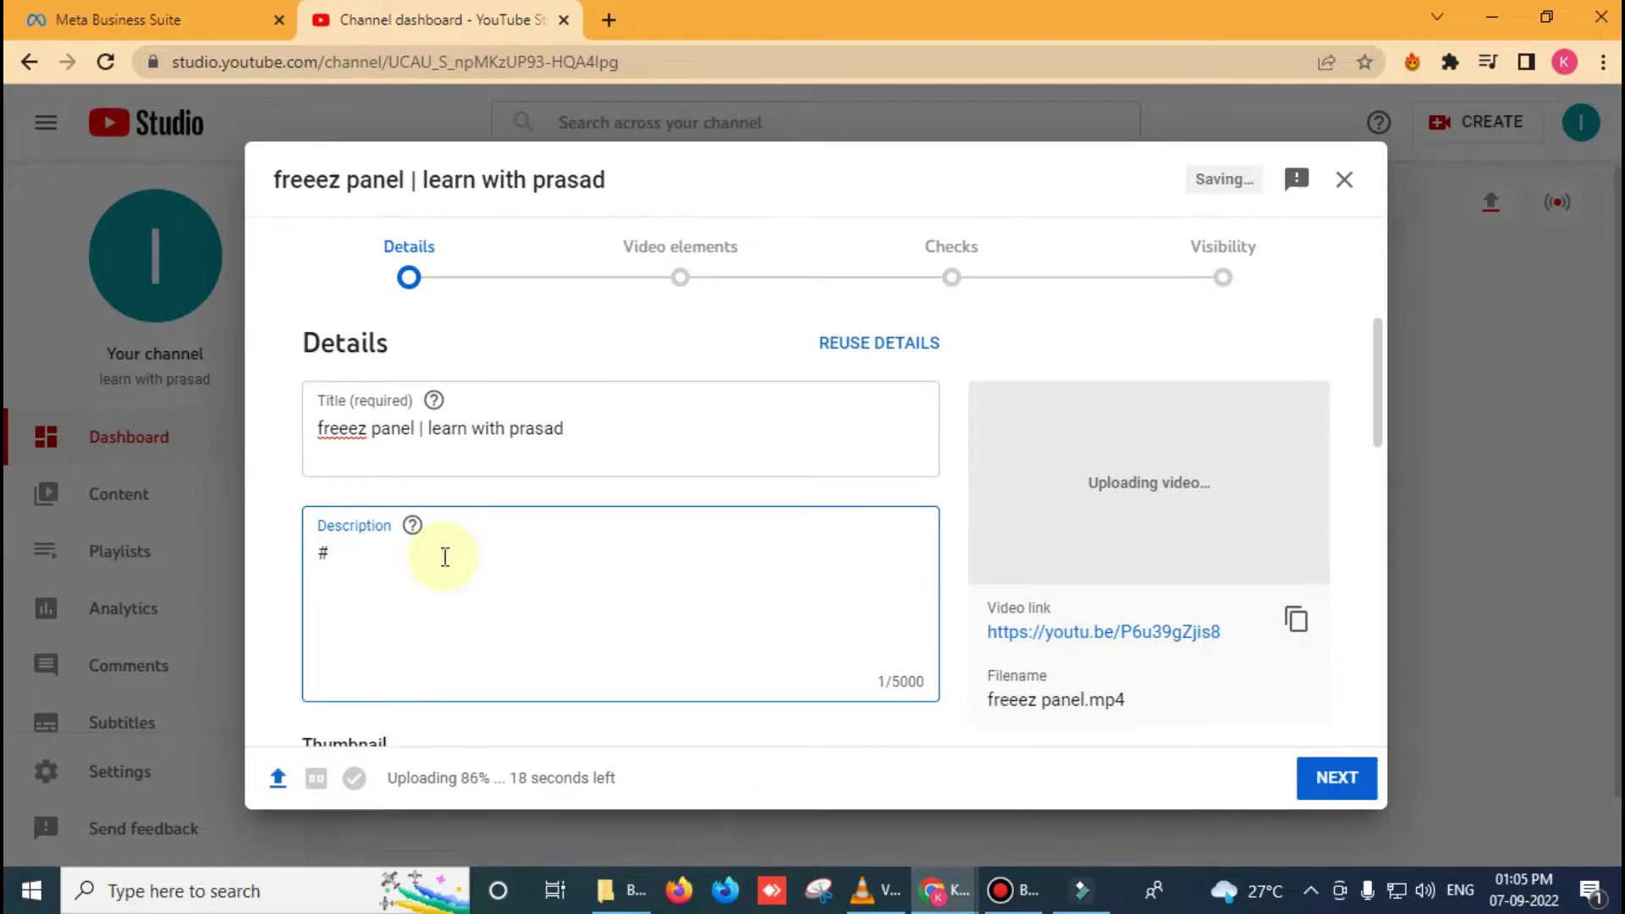
{"action": "type", "text": "lear"}
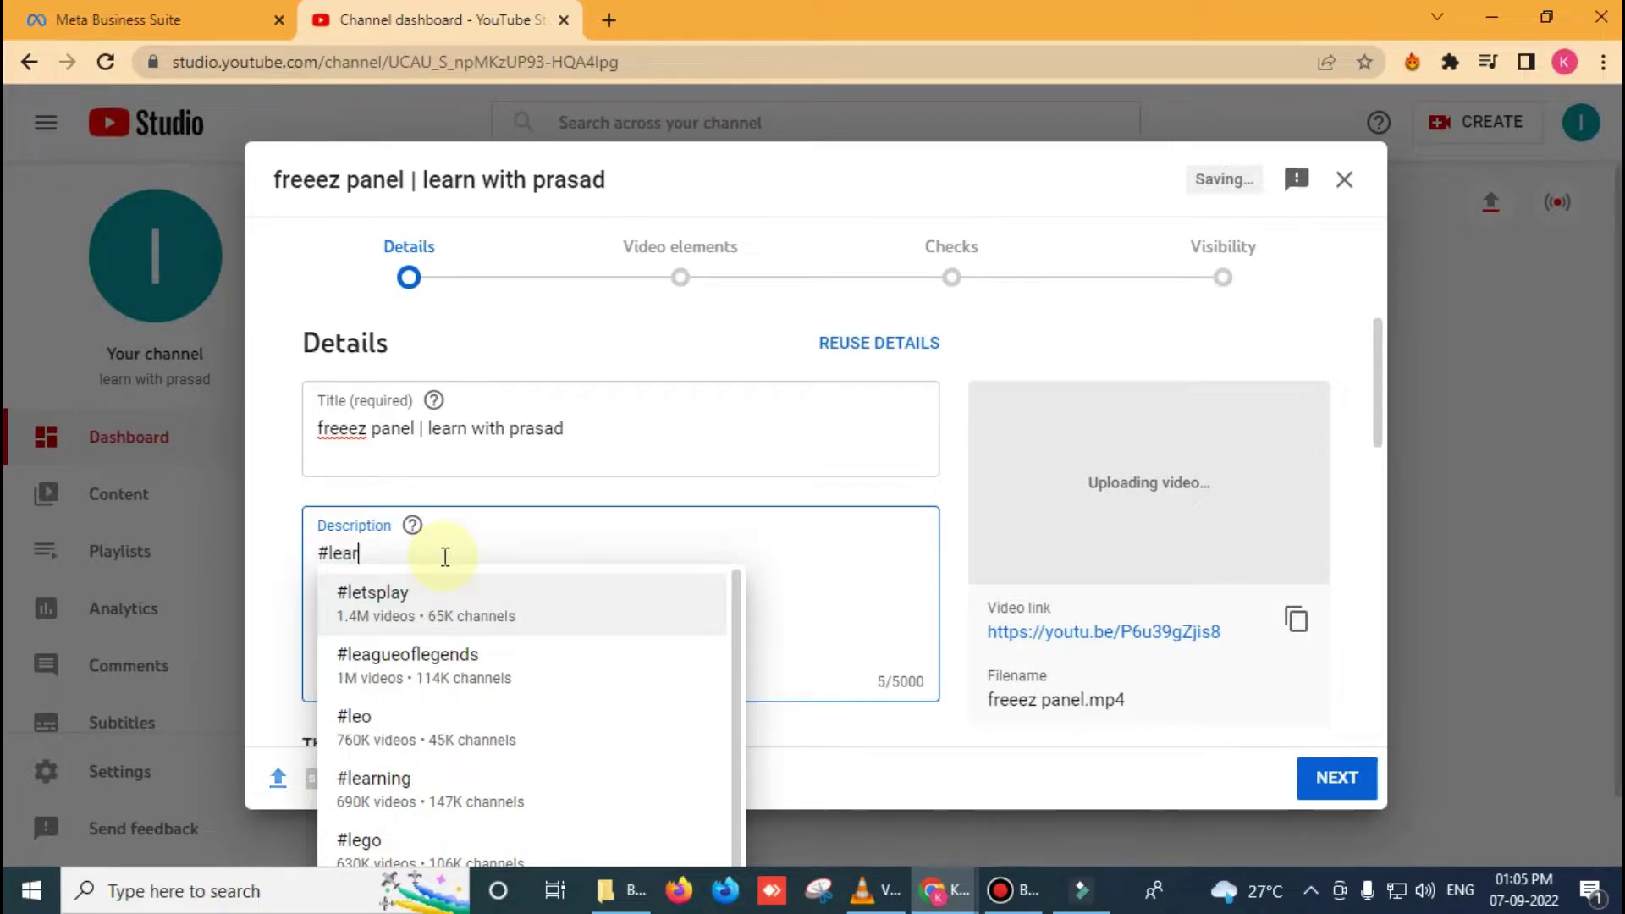
{"action": "type", "text": "n with"}
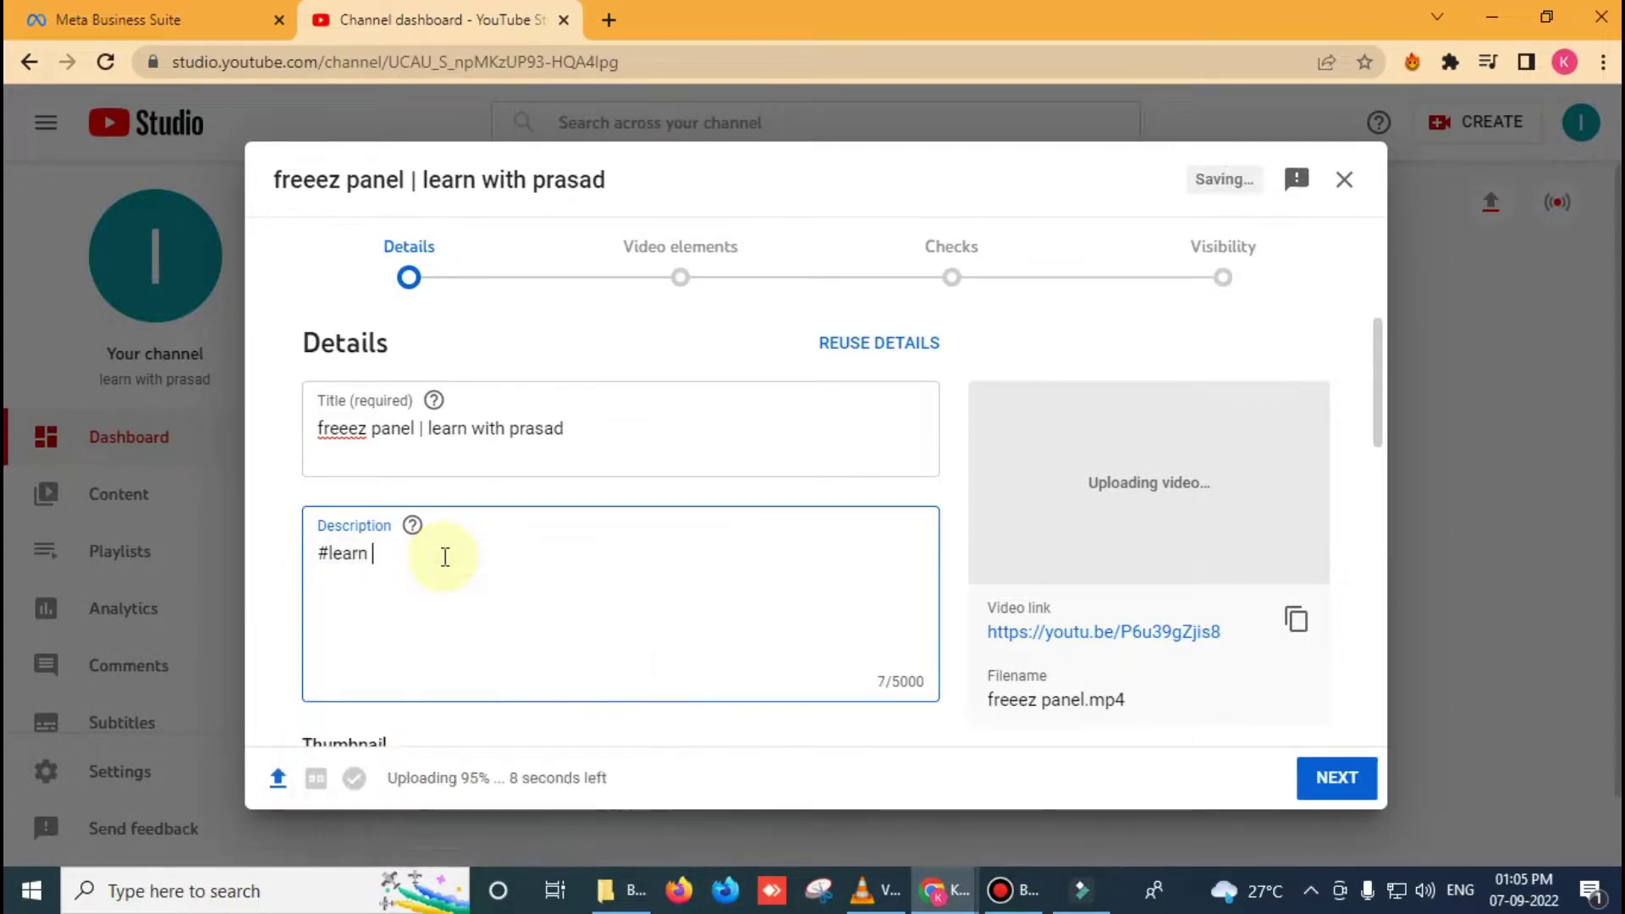
{"action": "key", "text": "BackSpace"}
{"action": "key", "text": "BackSpace"}
{"action": "key", "text": "BackSpace"}
{"action": "key", "text": "BackSpace"}
{"action": "key", "text": "BackSpace"}
{"action": "type", "text": "w"}
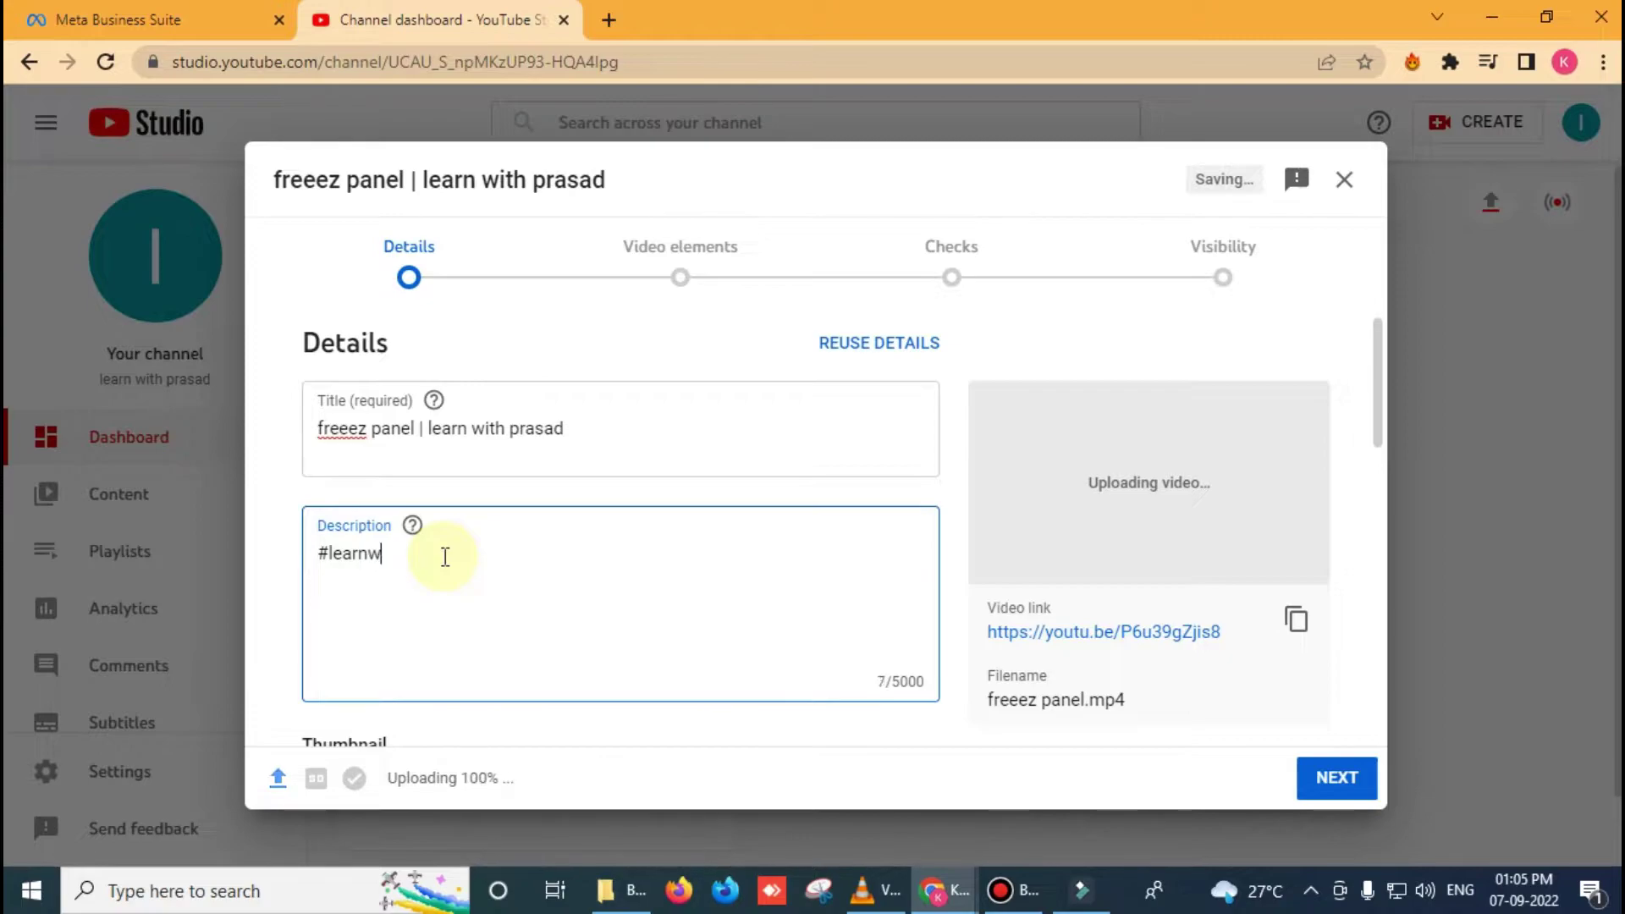
{"action": "type", "text": "ithprasad"}
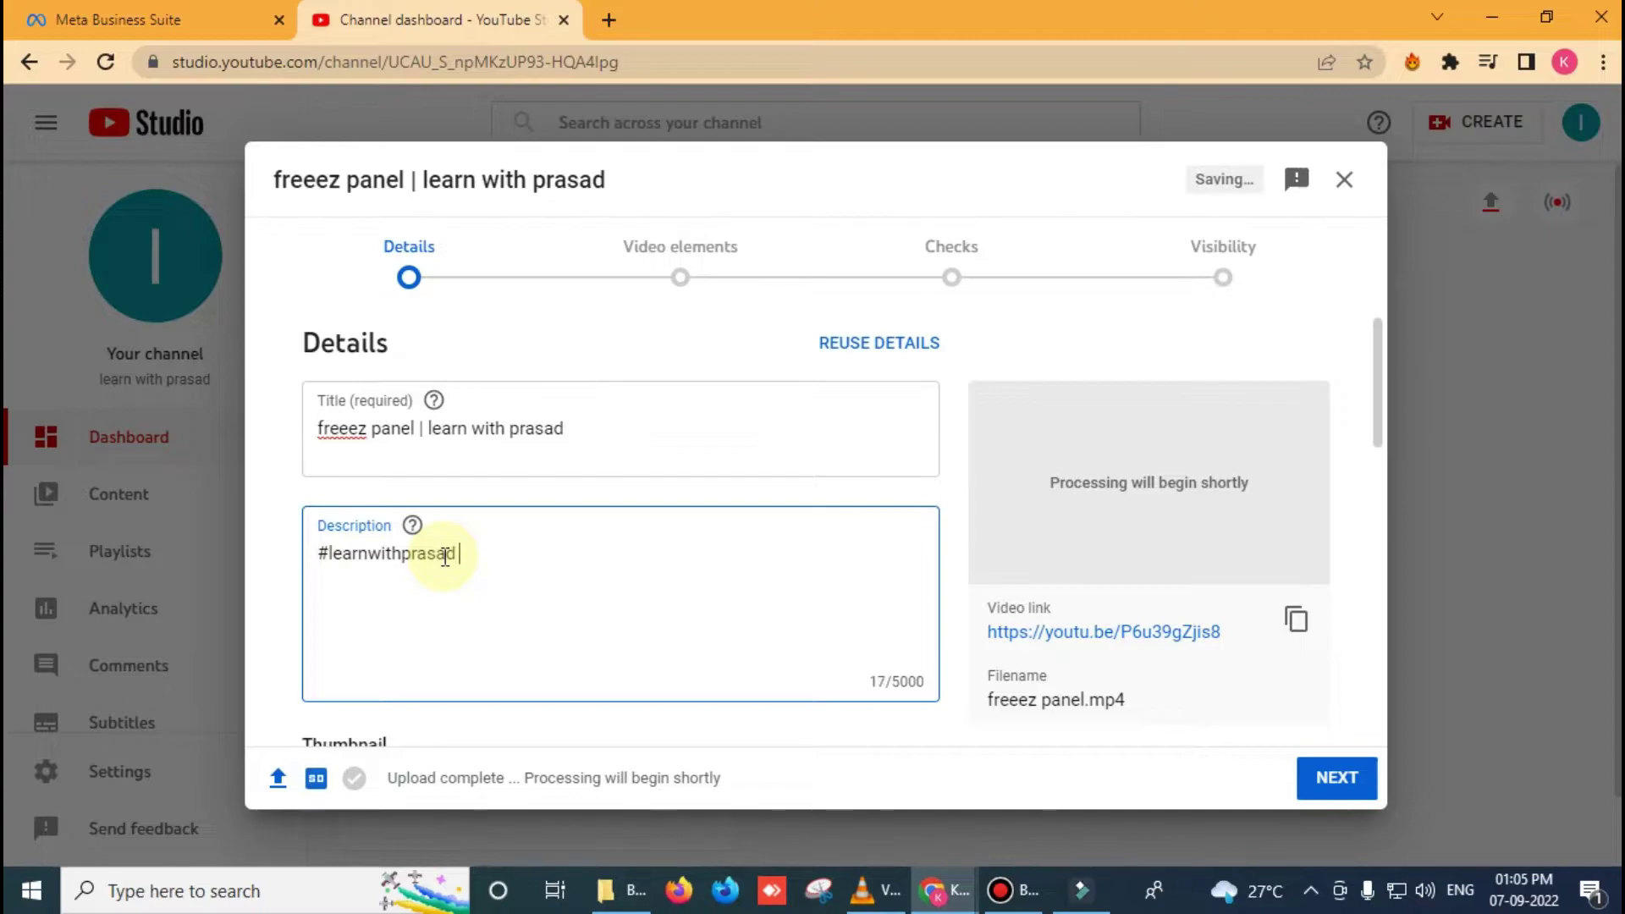
Add the suggested hashtags #excel and #exceltutorial to the description after the first hashtag.
{"action": "type", "text": " #"}
{"action": "type", "text": "excel"}
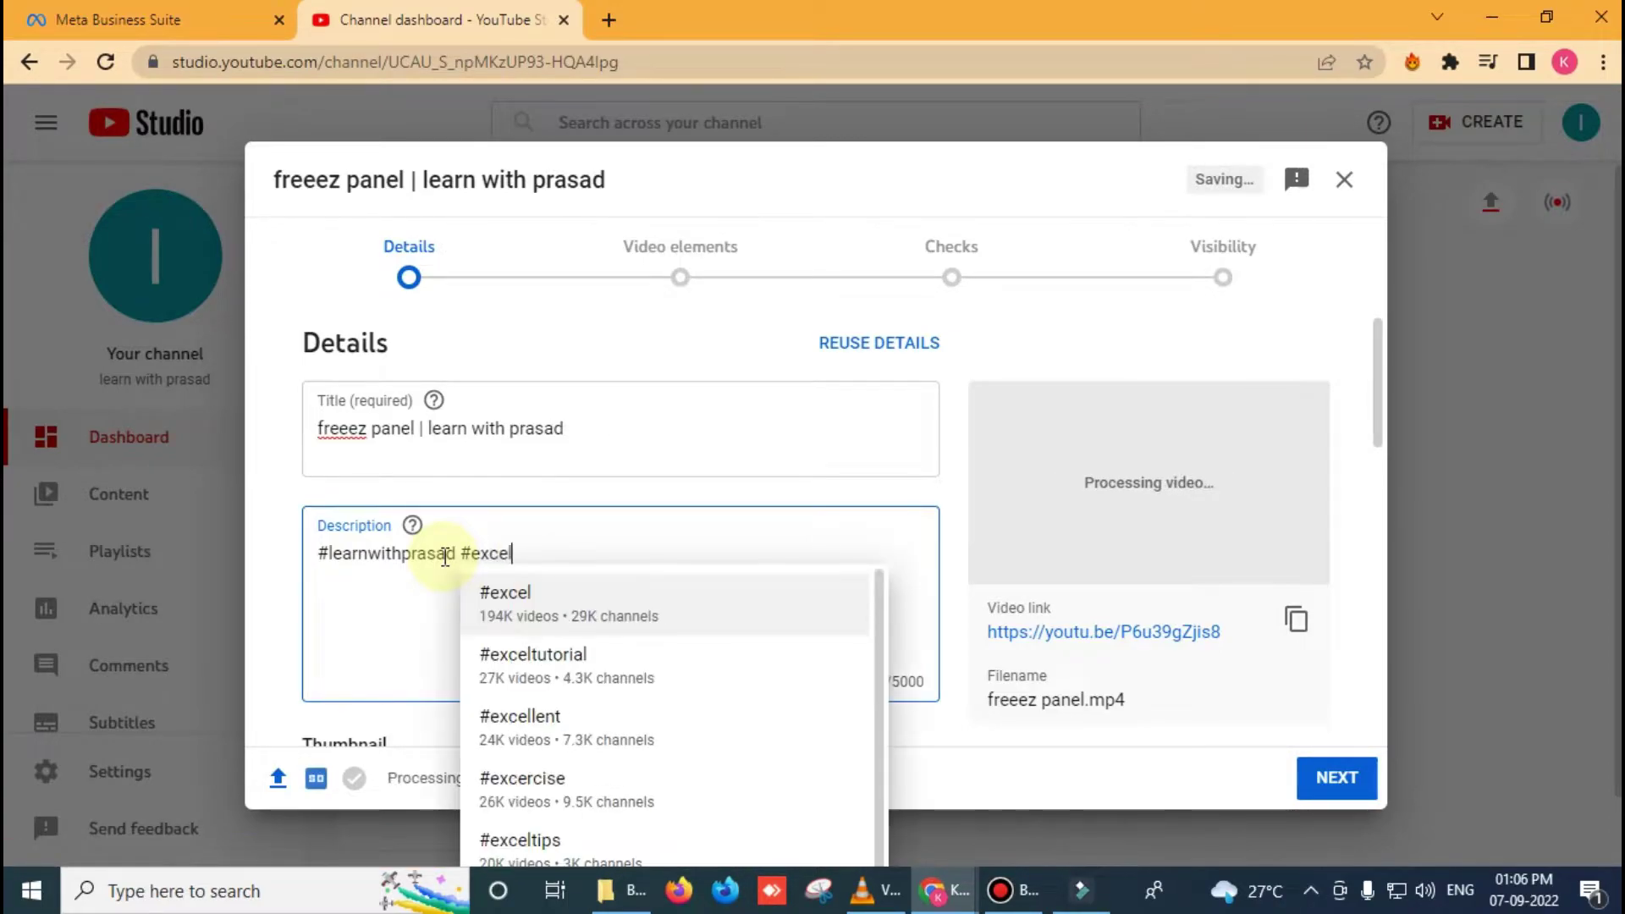
{"action": "left_click", "coordinate": [574, 593]}
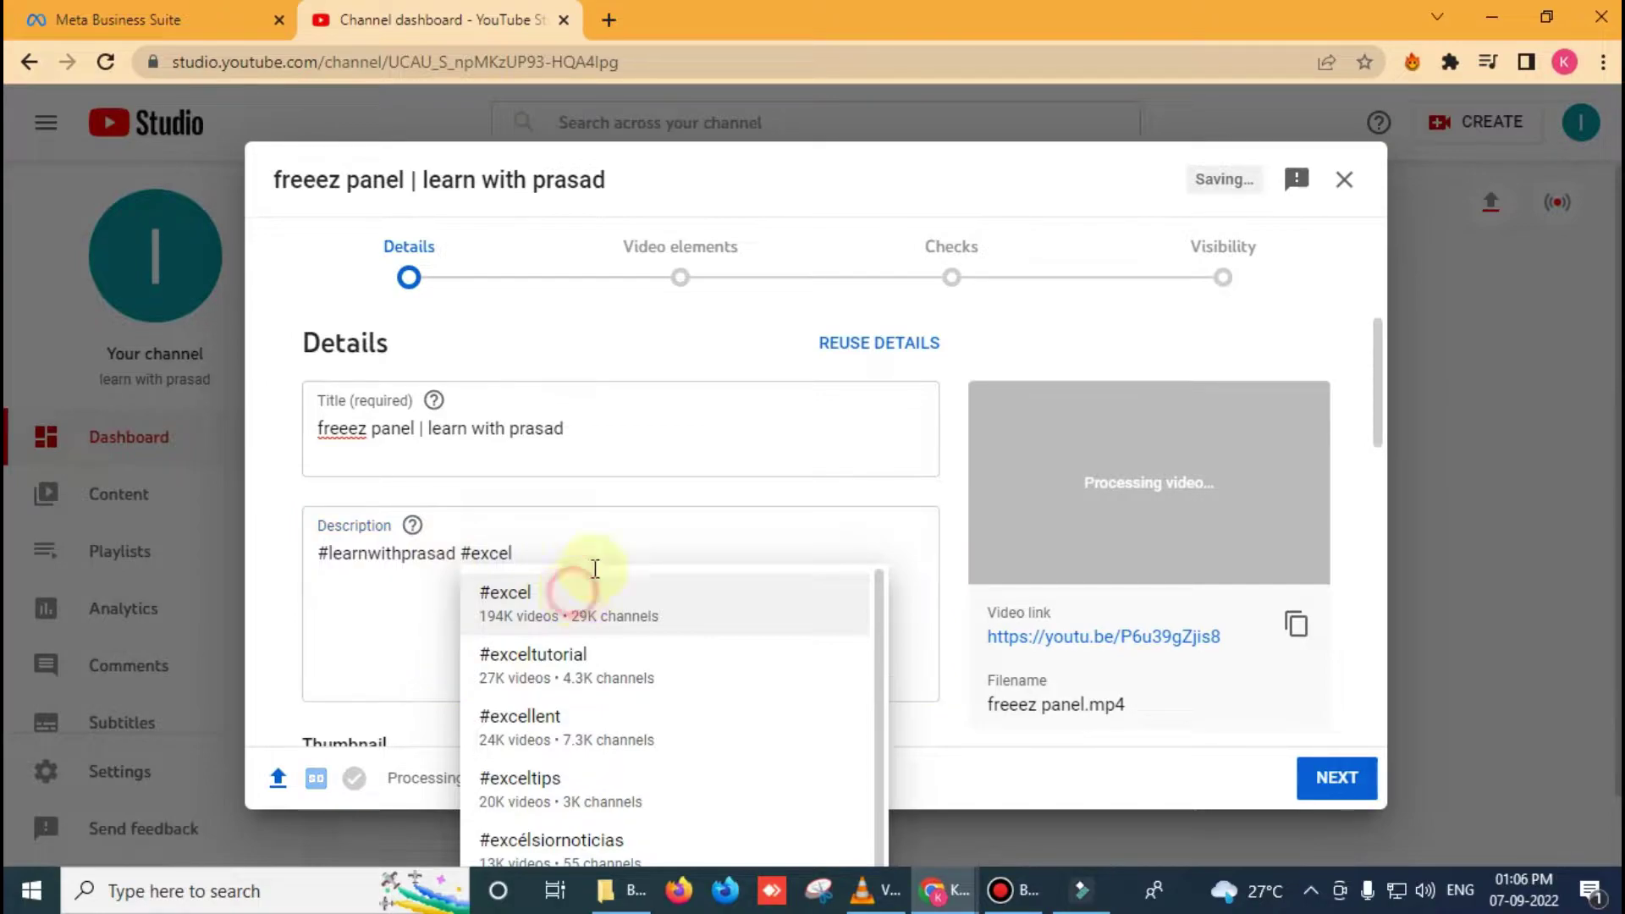
{"action": "type", "text": "#e"}
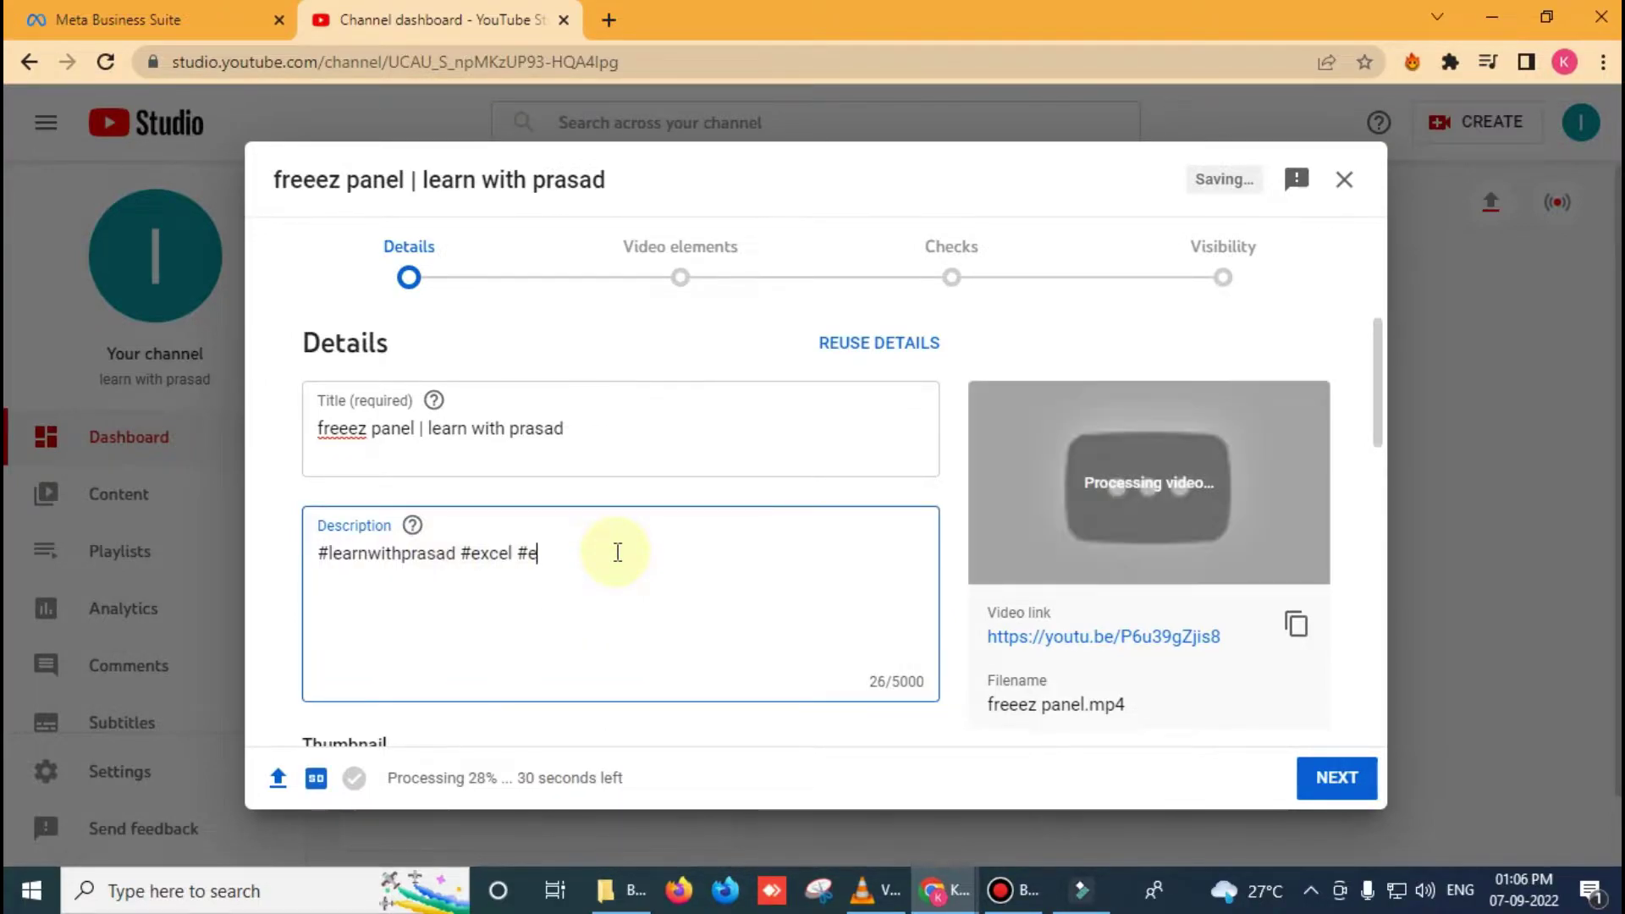
{"action": "type", "text": "xcel"}
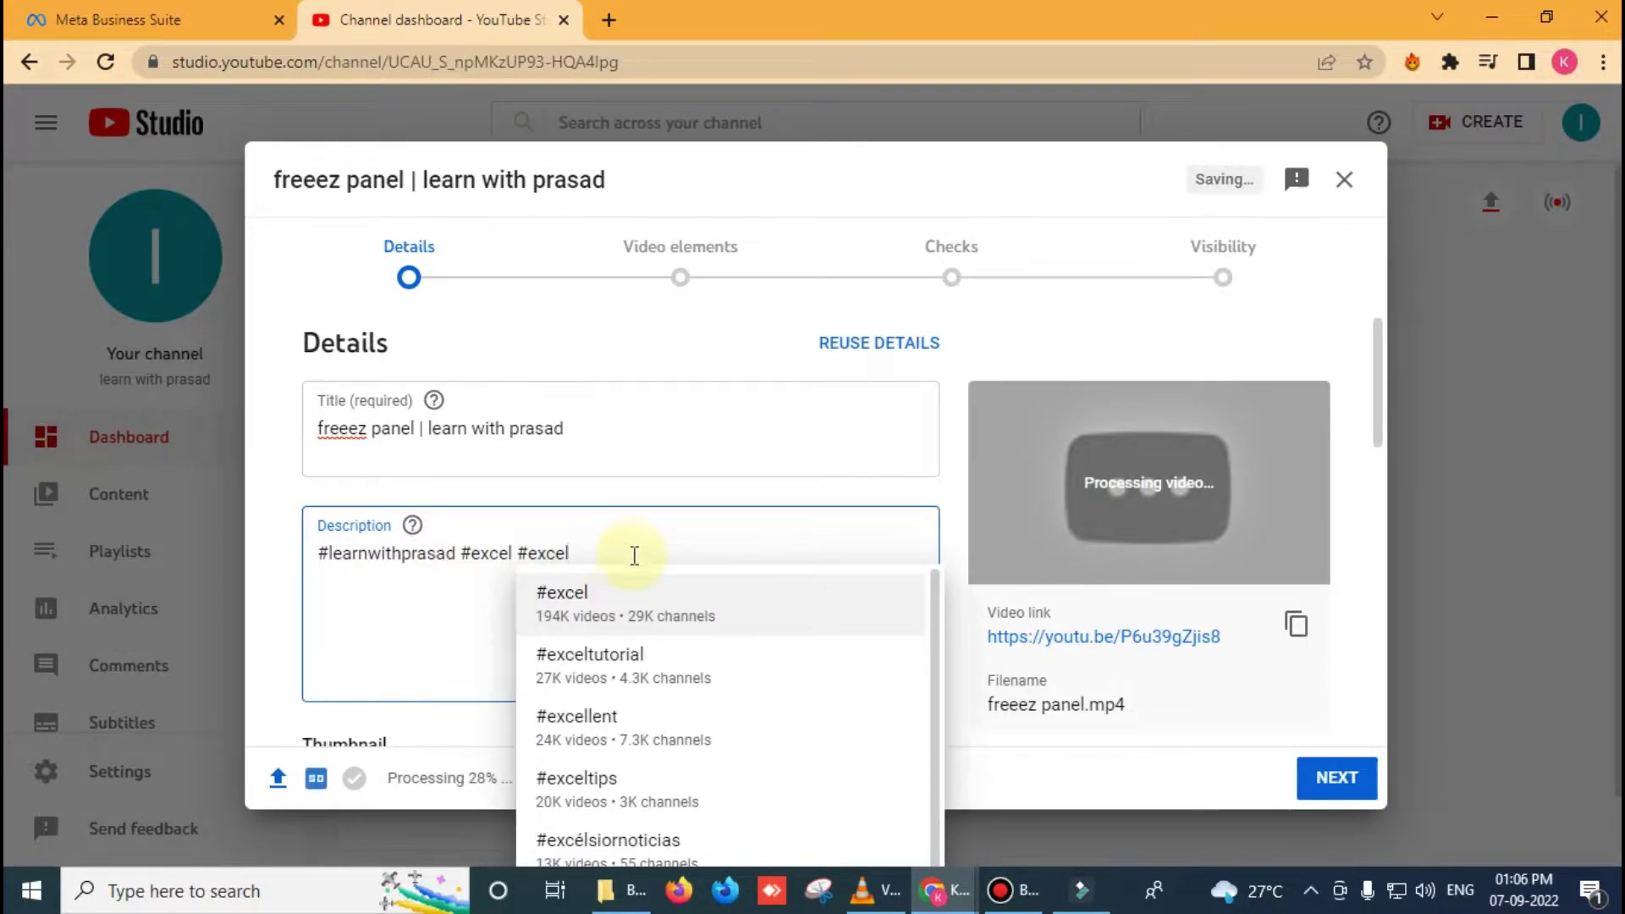
{"action": "left_click", "coordinate": [630, 656]}
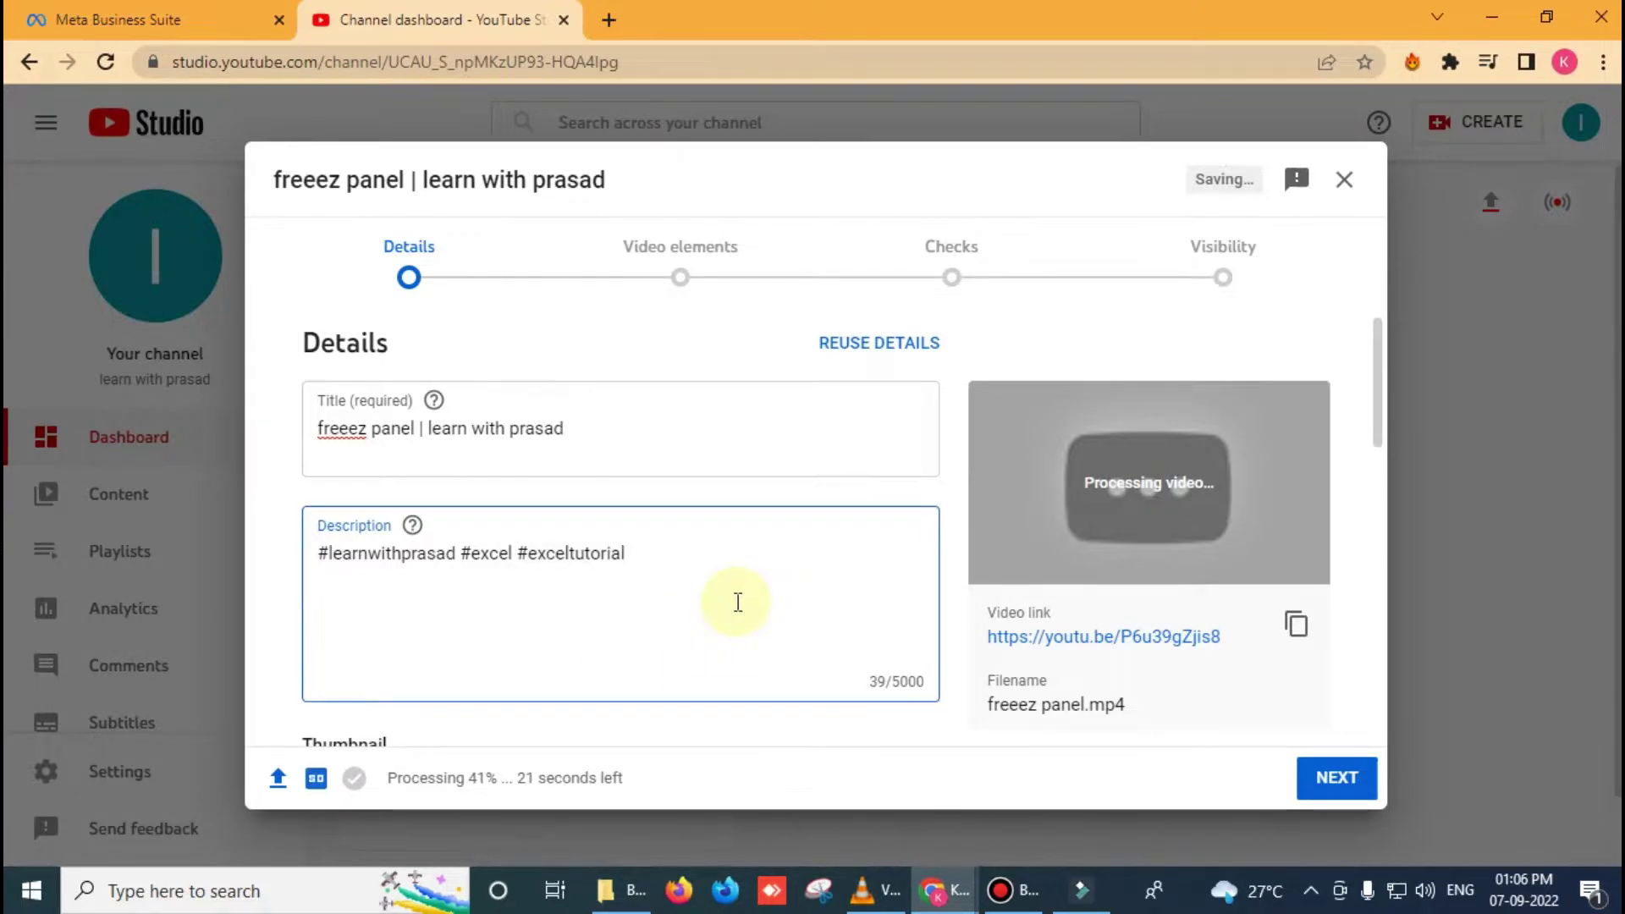
Create a public playlist titled "learn with prasad" and assign the video to it.
{"action": "scroll", "coordinate": [751, 599], "scroll_direction": "down", "scroll_amount": 2}
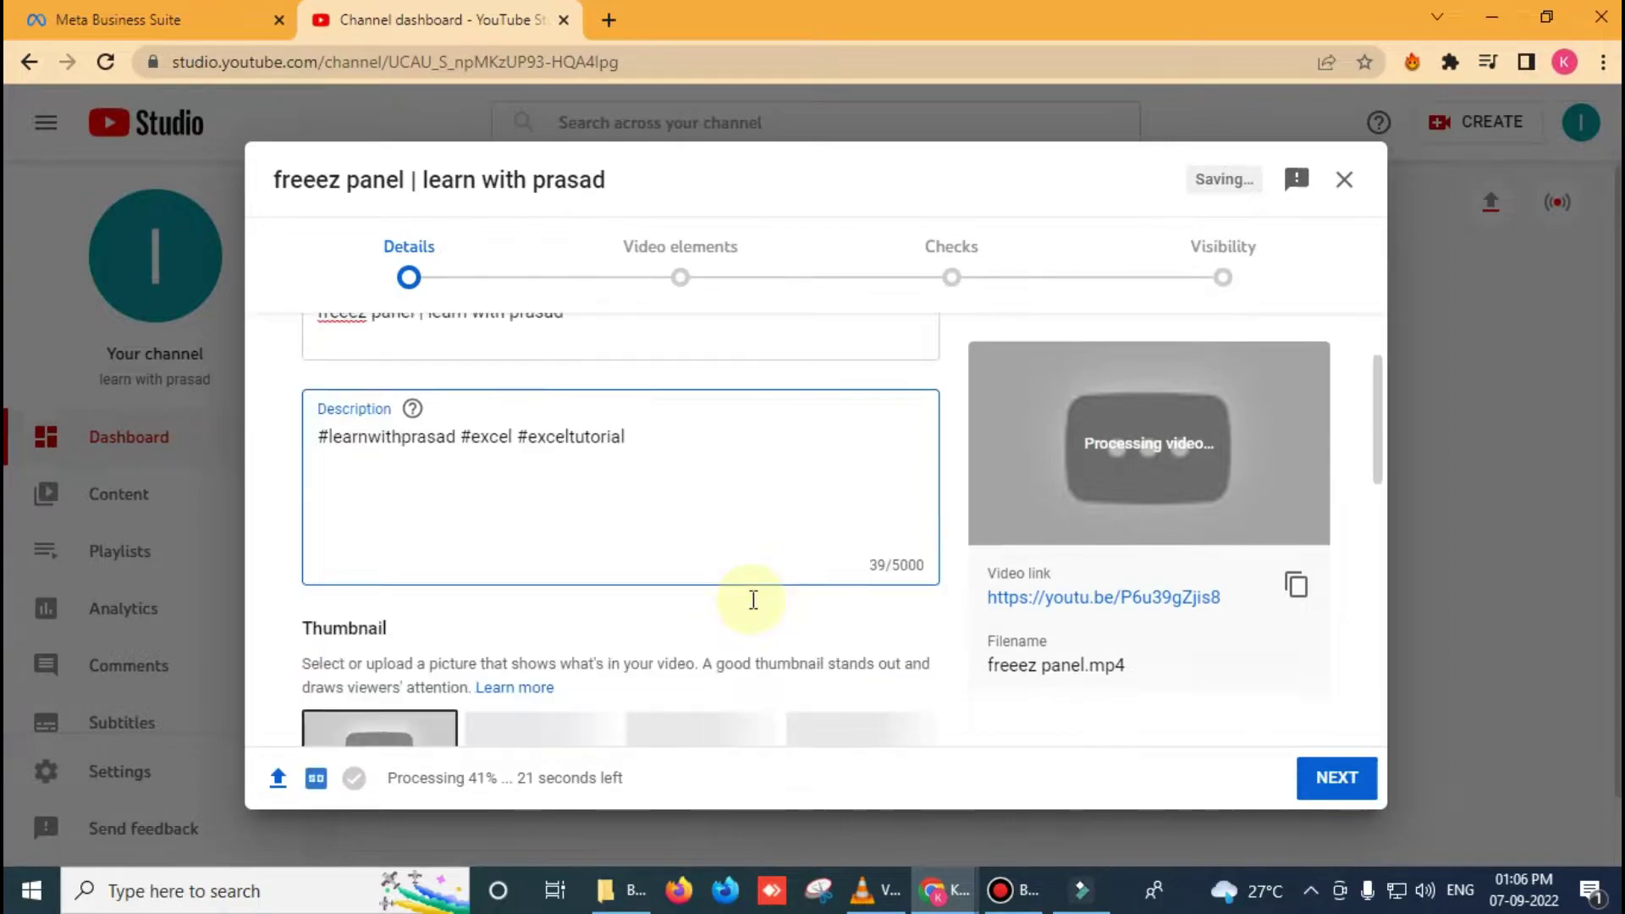
{"action": "scroll", "coordinate": [751, 602], "scroll_direction": "down", "scroll_amount": 5}
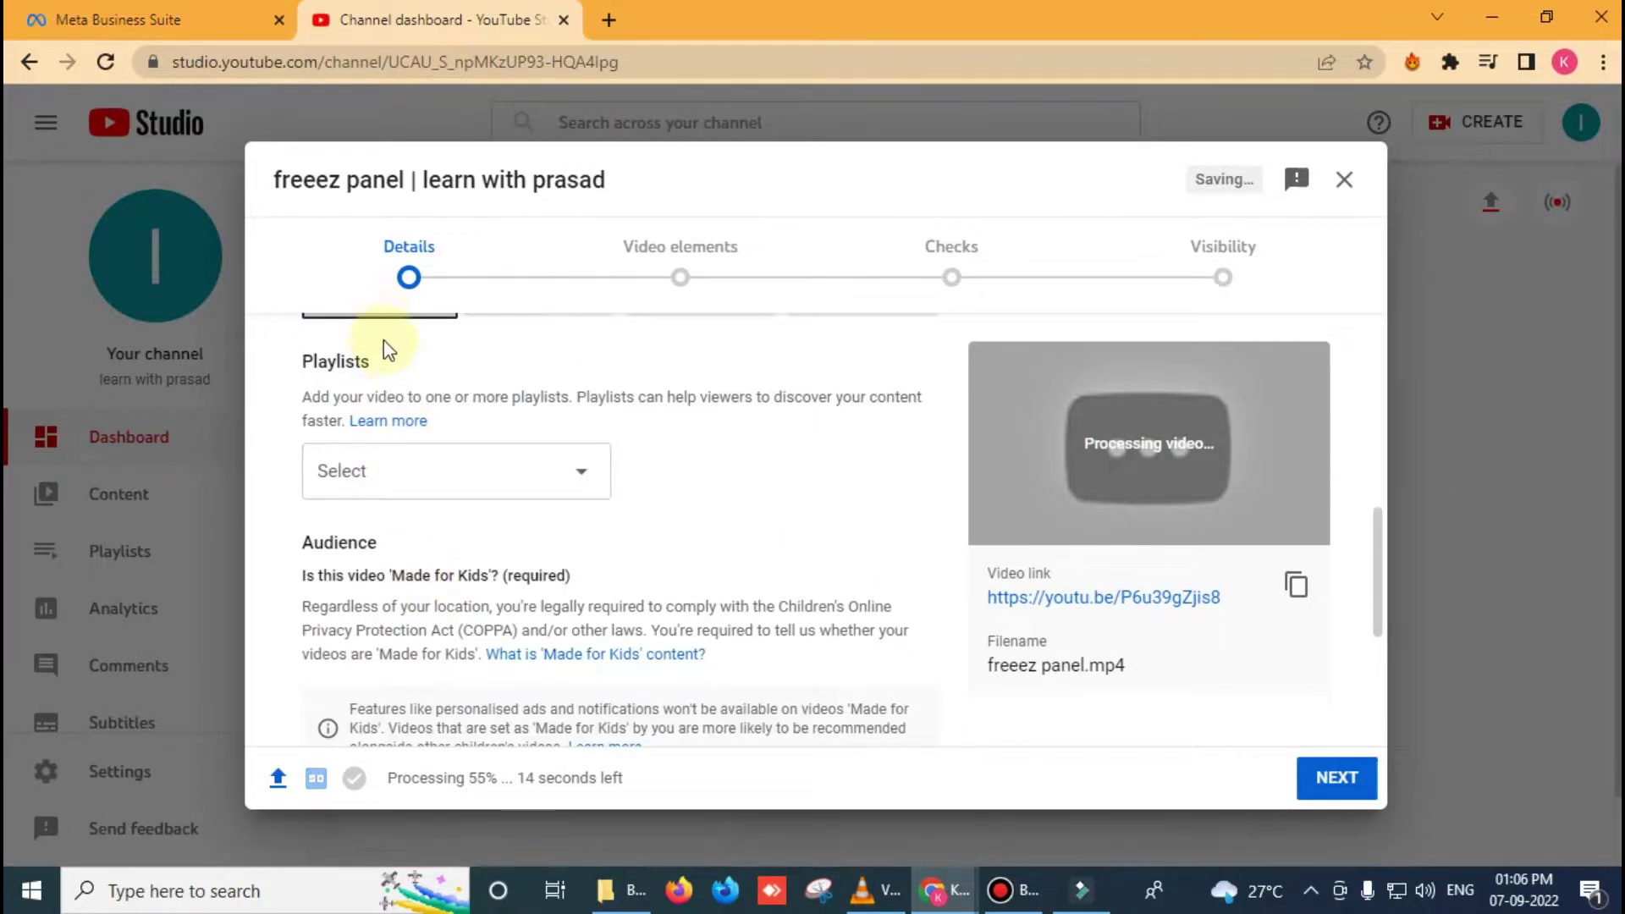
{"action": "scroll", "coordinate": [389, 350], "scroll_direction": "up", "scroll_amount": 2}
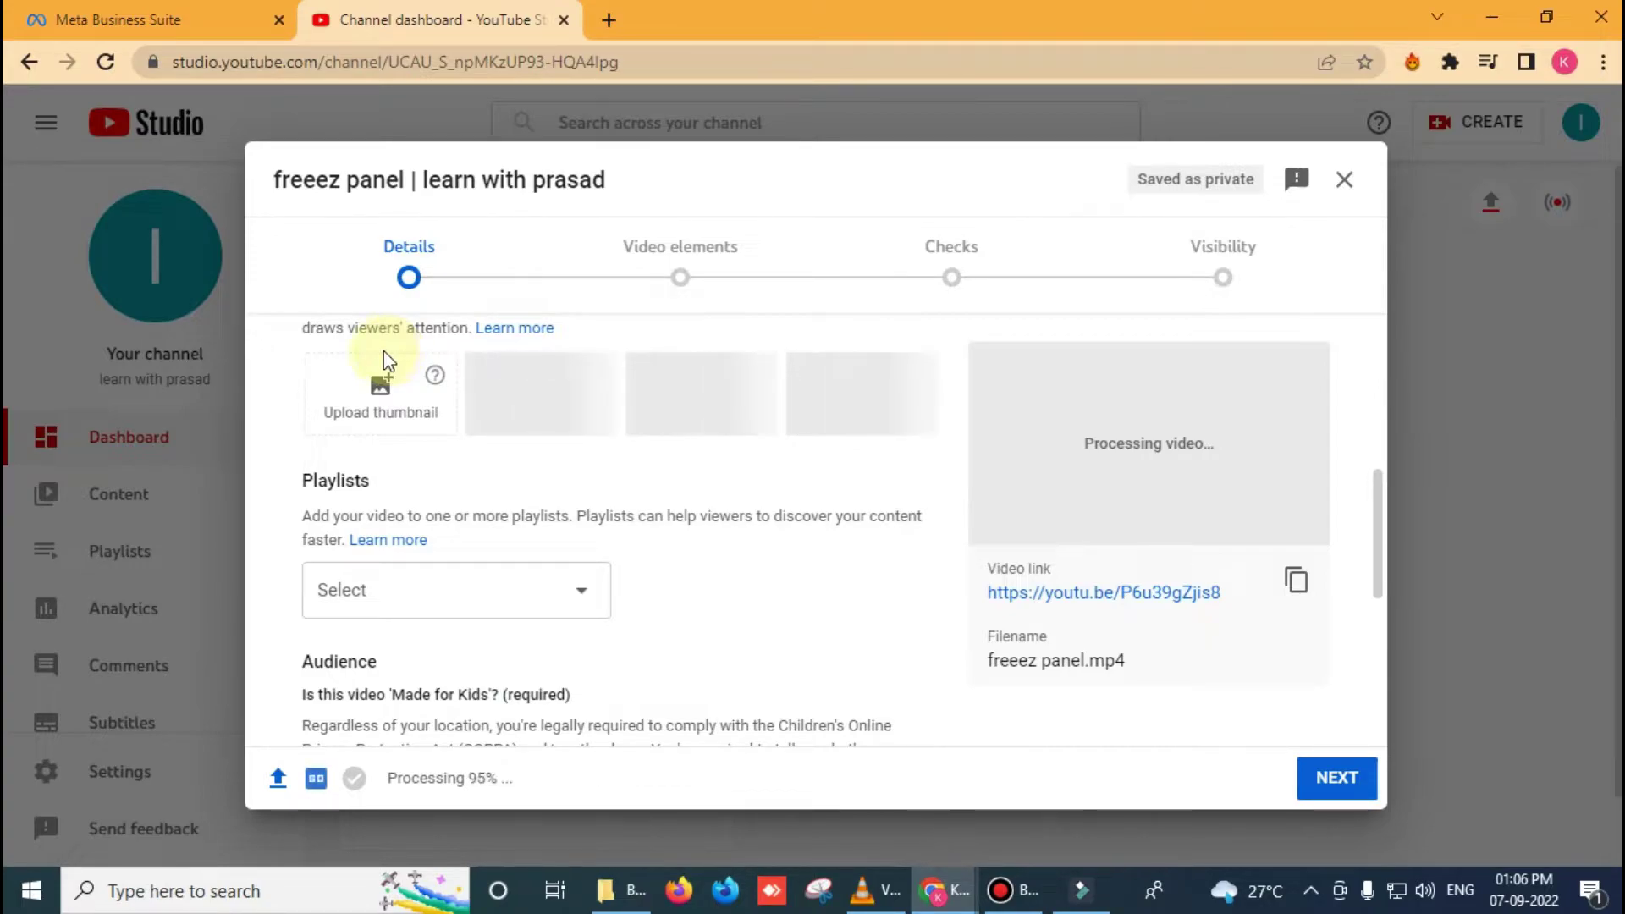
{"action": "scroll", "coordinate": [386, 372], "scroll_direction": "down", "scroll_amount": 3}
{"action": "scroll", "coordinate": [393, 391], "scroll_direction": "up", "scroll_amount": 2}
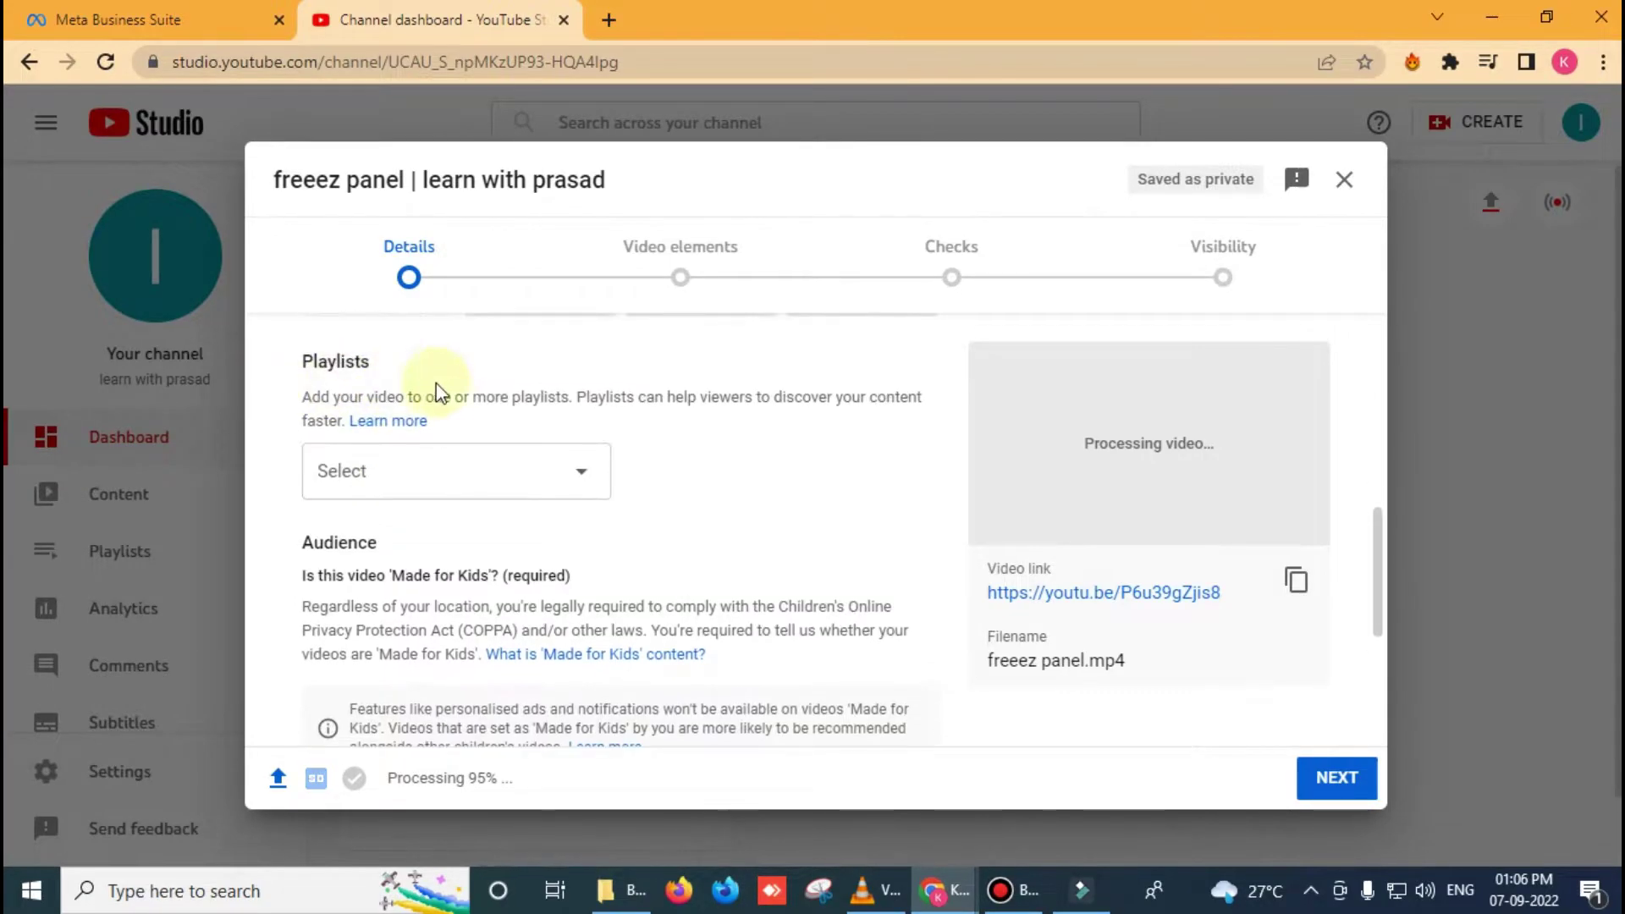
{"action": "left_click", "coordinate": [544, 472]}
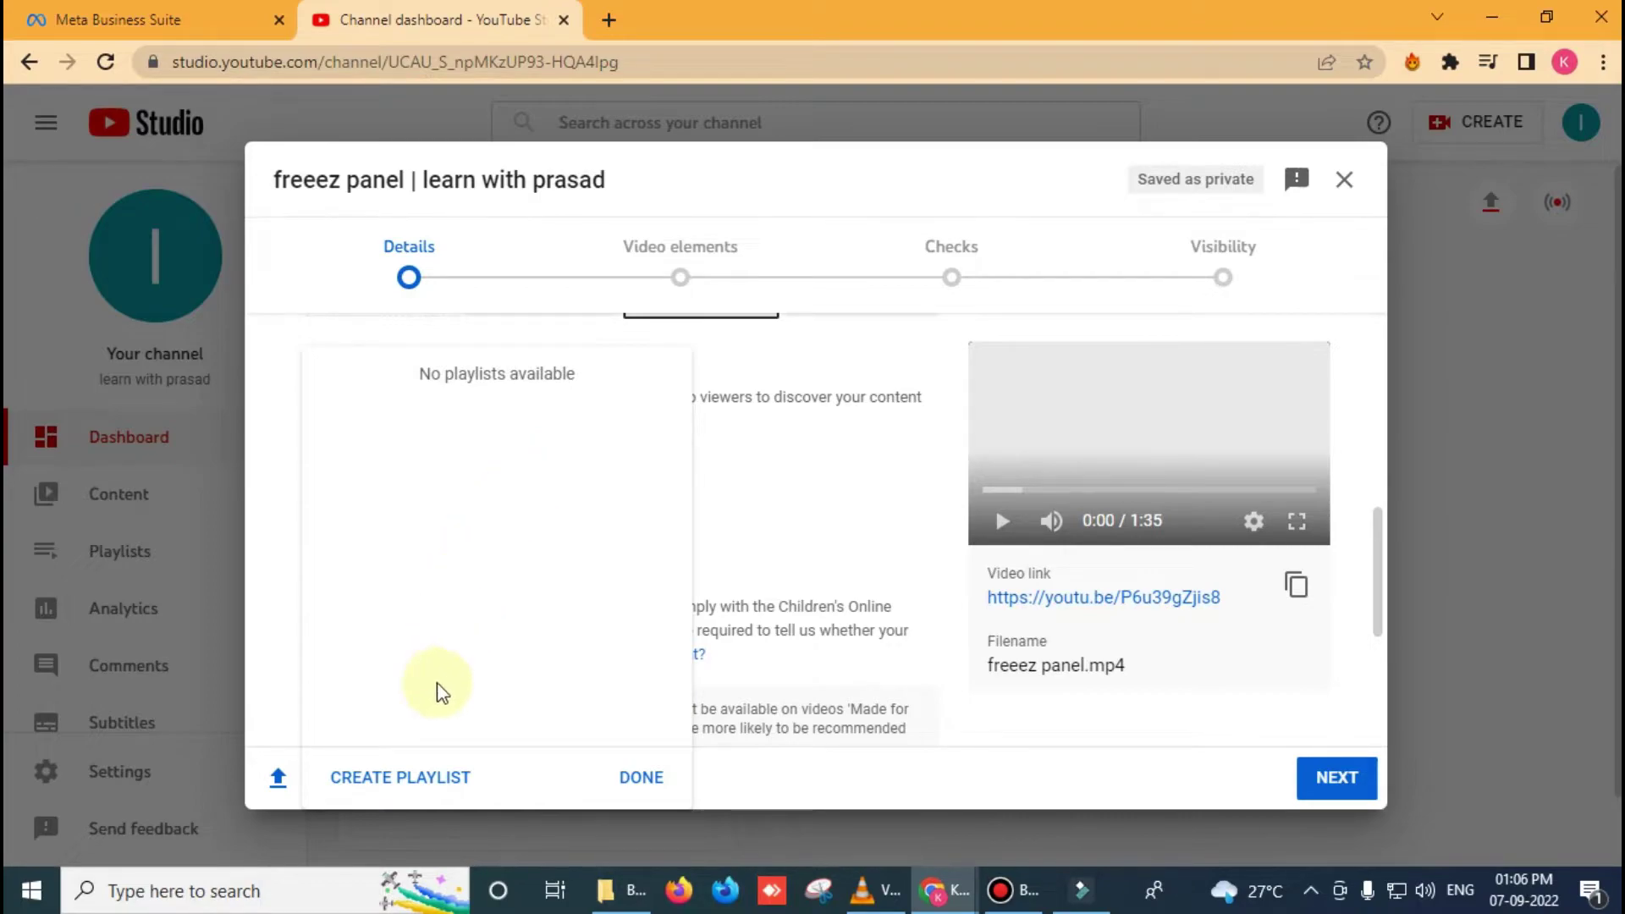
{"action": "left_click", "coordinate": [415, 779]}
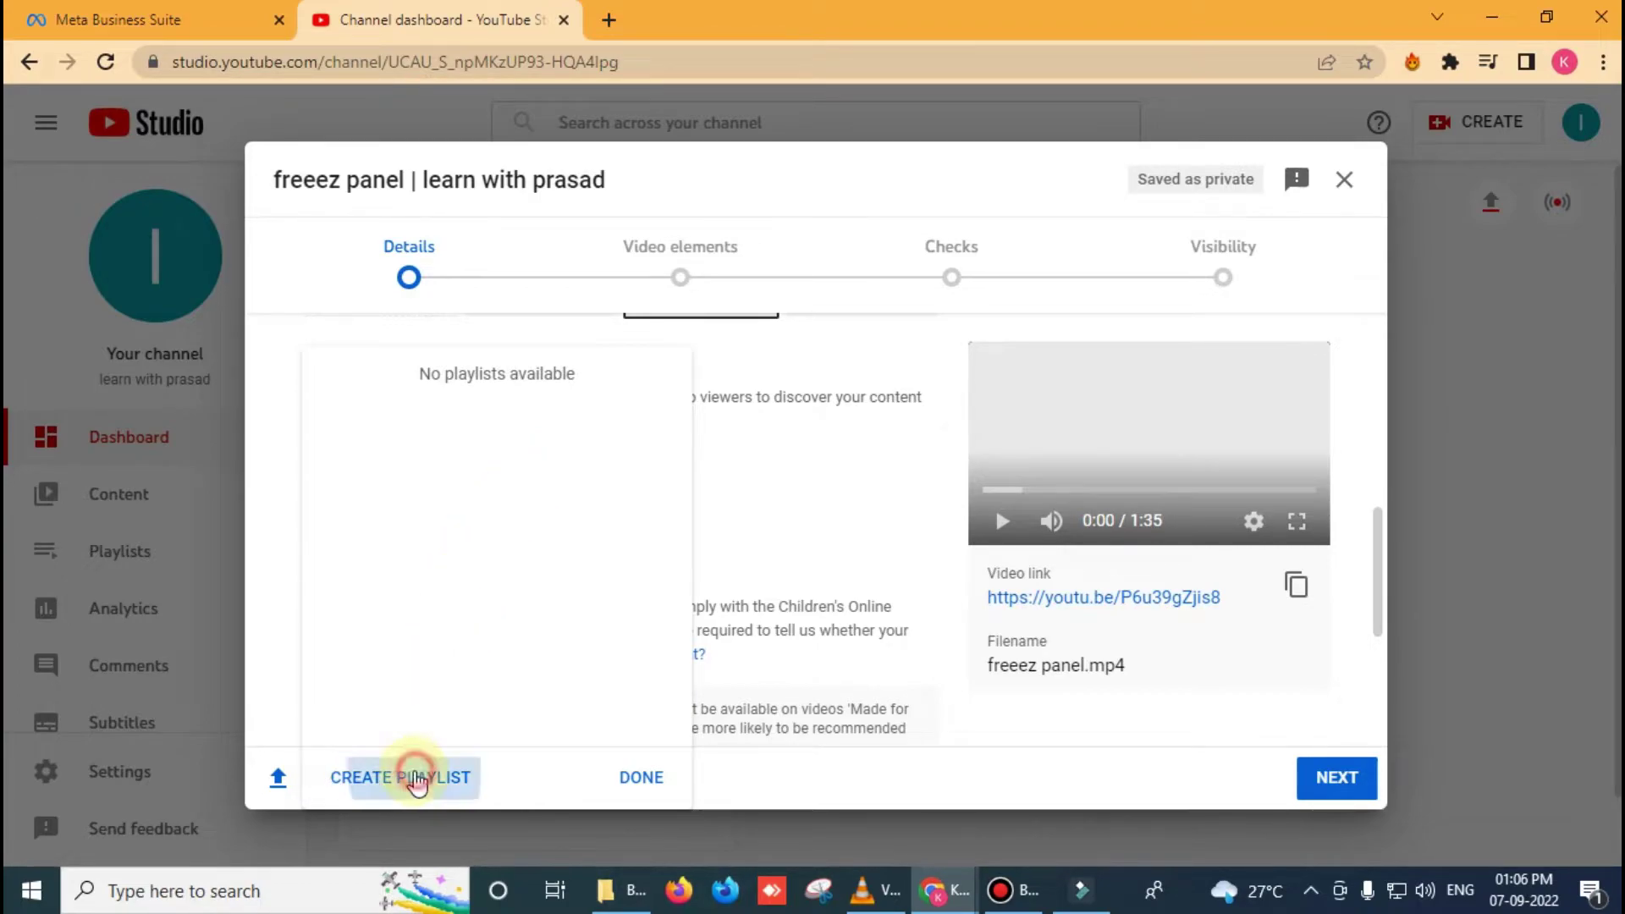
{"action": "left_click", "coordinate": [453, 565]}
{"action": "type", "text": "learn with prasad"}
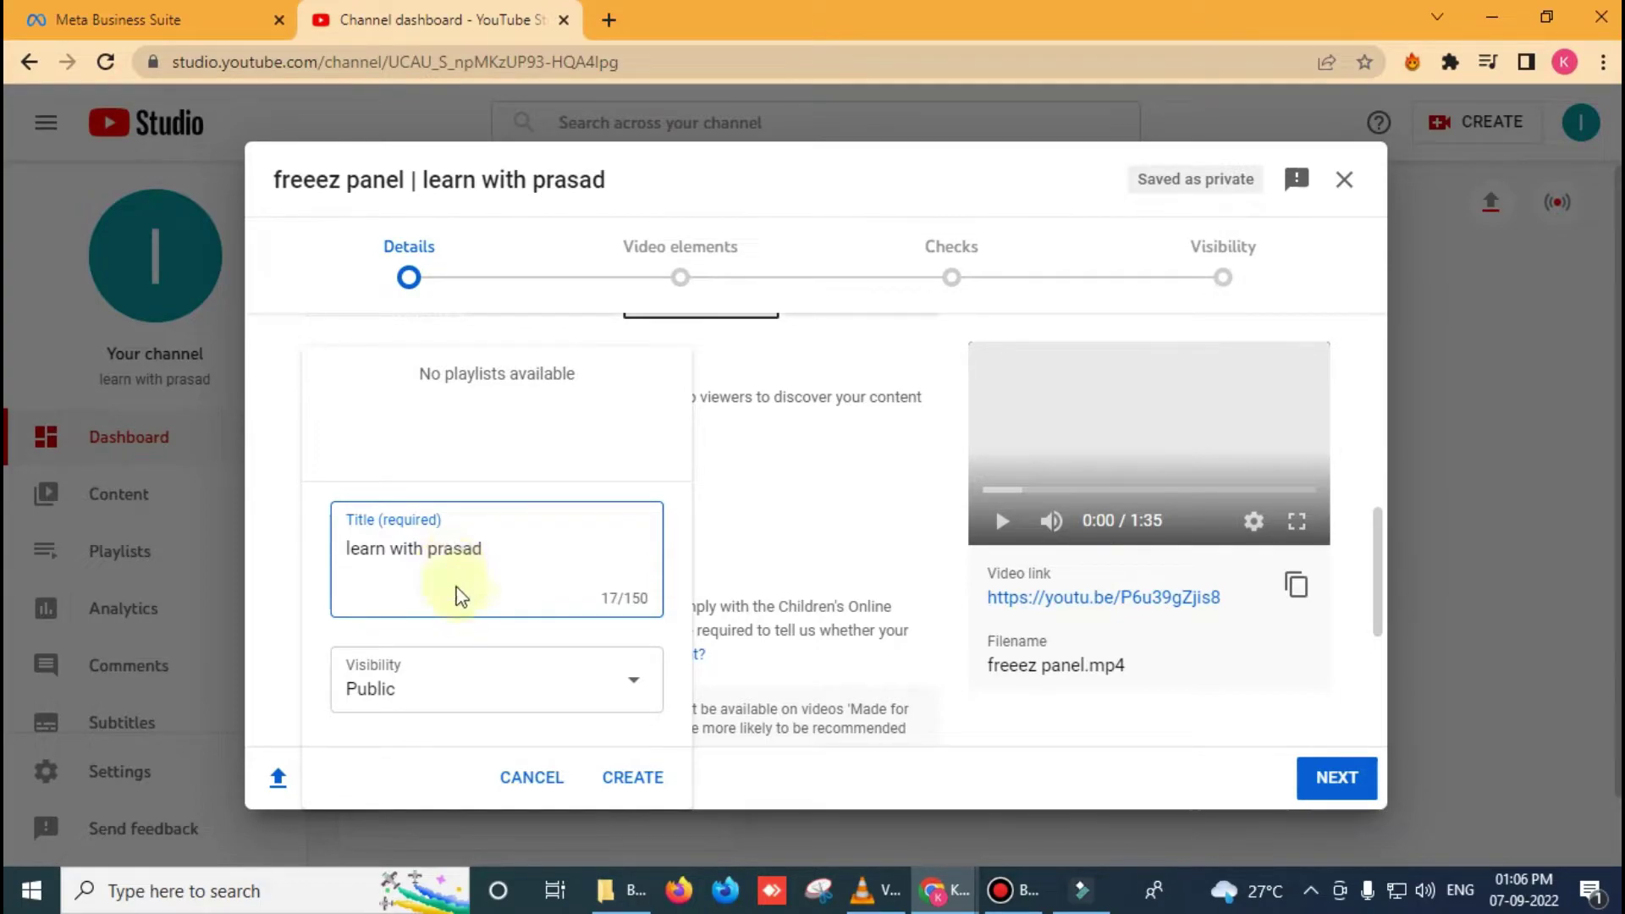
{"action": "left_click", "coordinate": [646, 778]}
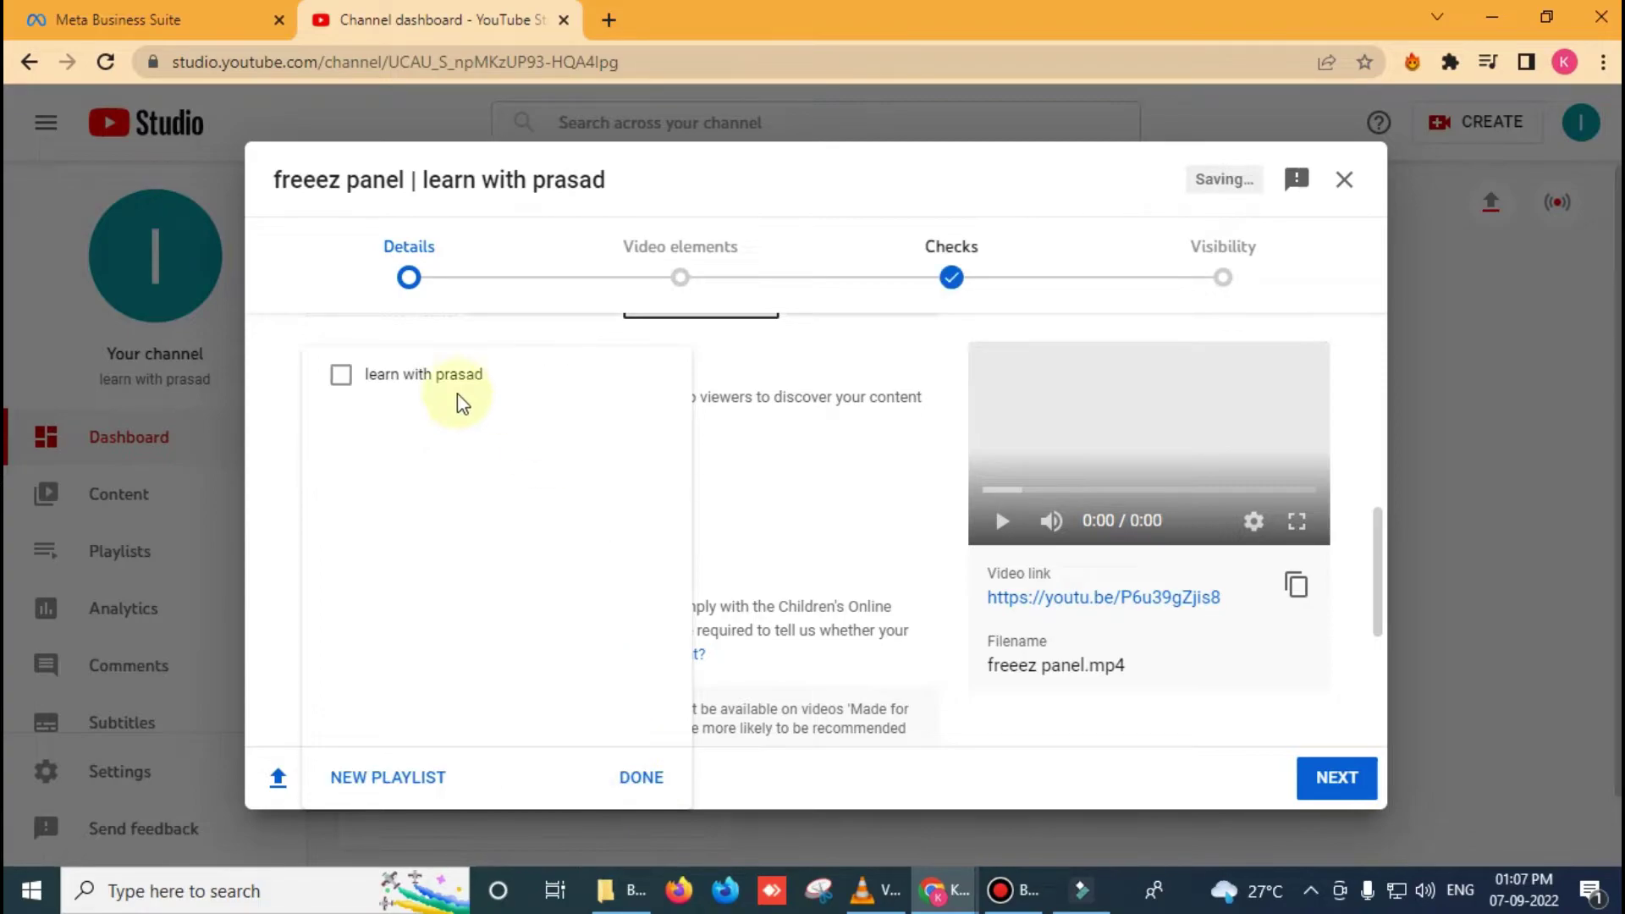
{"action": "left_click", "coordinate": [340, 377]}
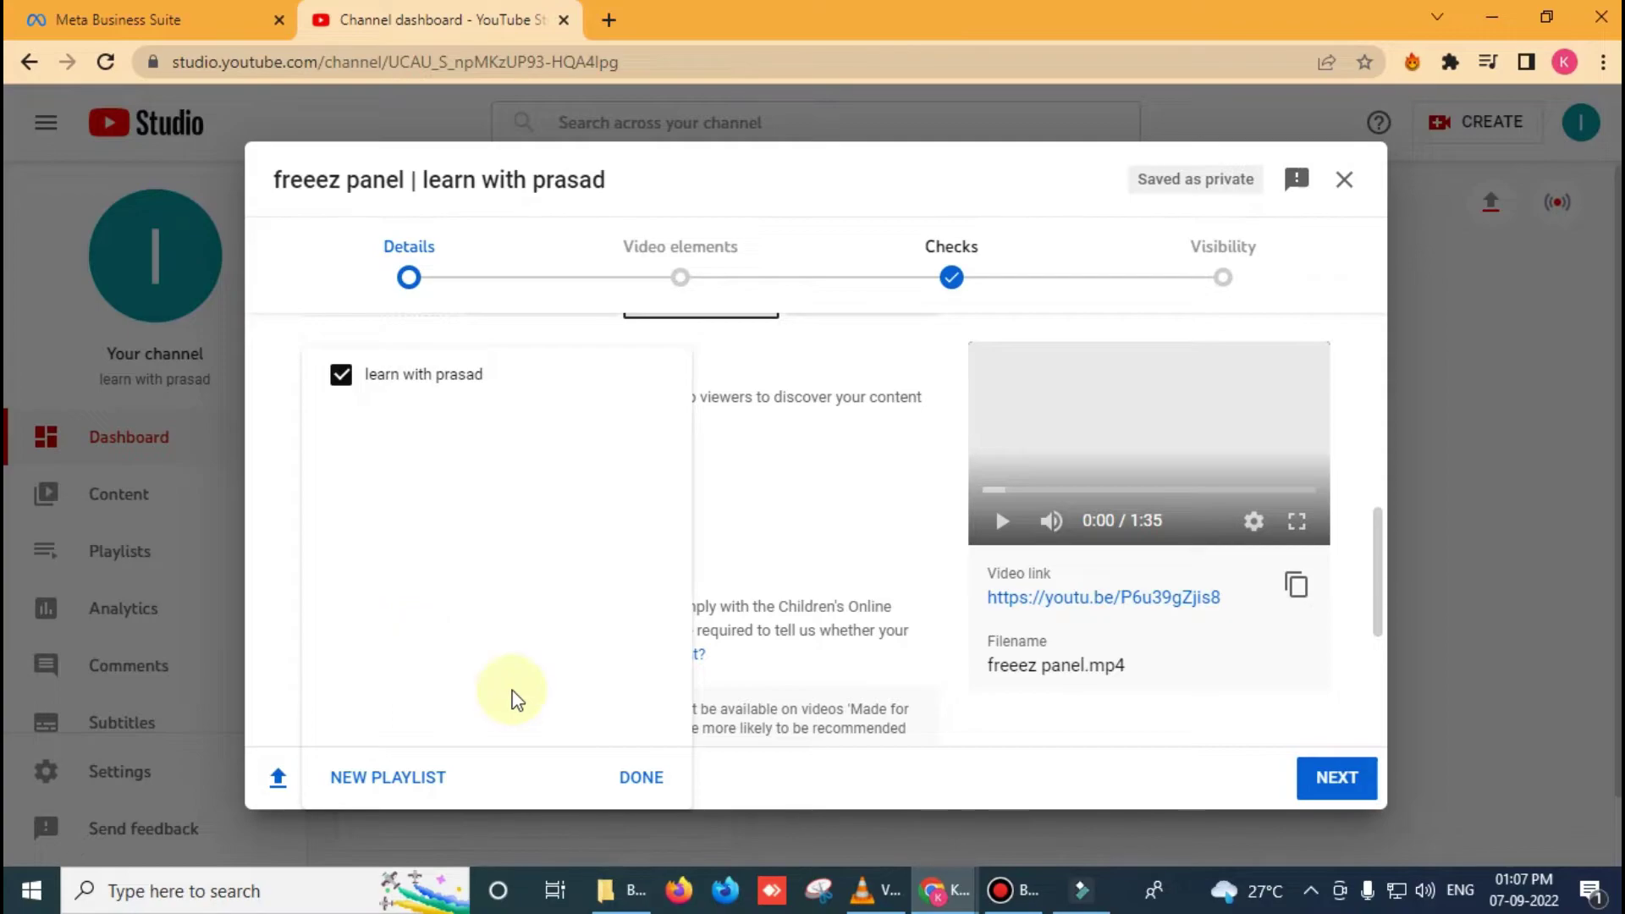
{"action": "left_click", "coordinate": [641, 777]}
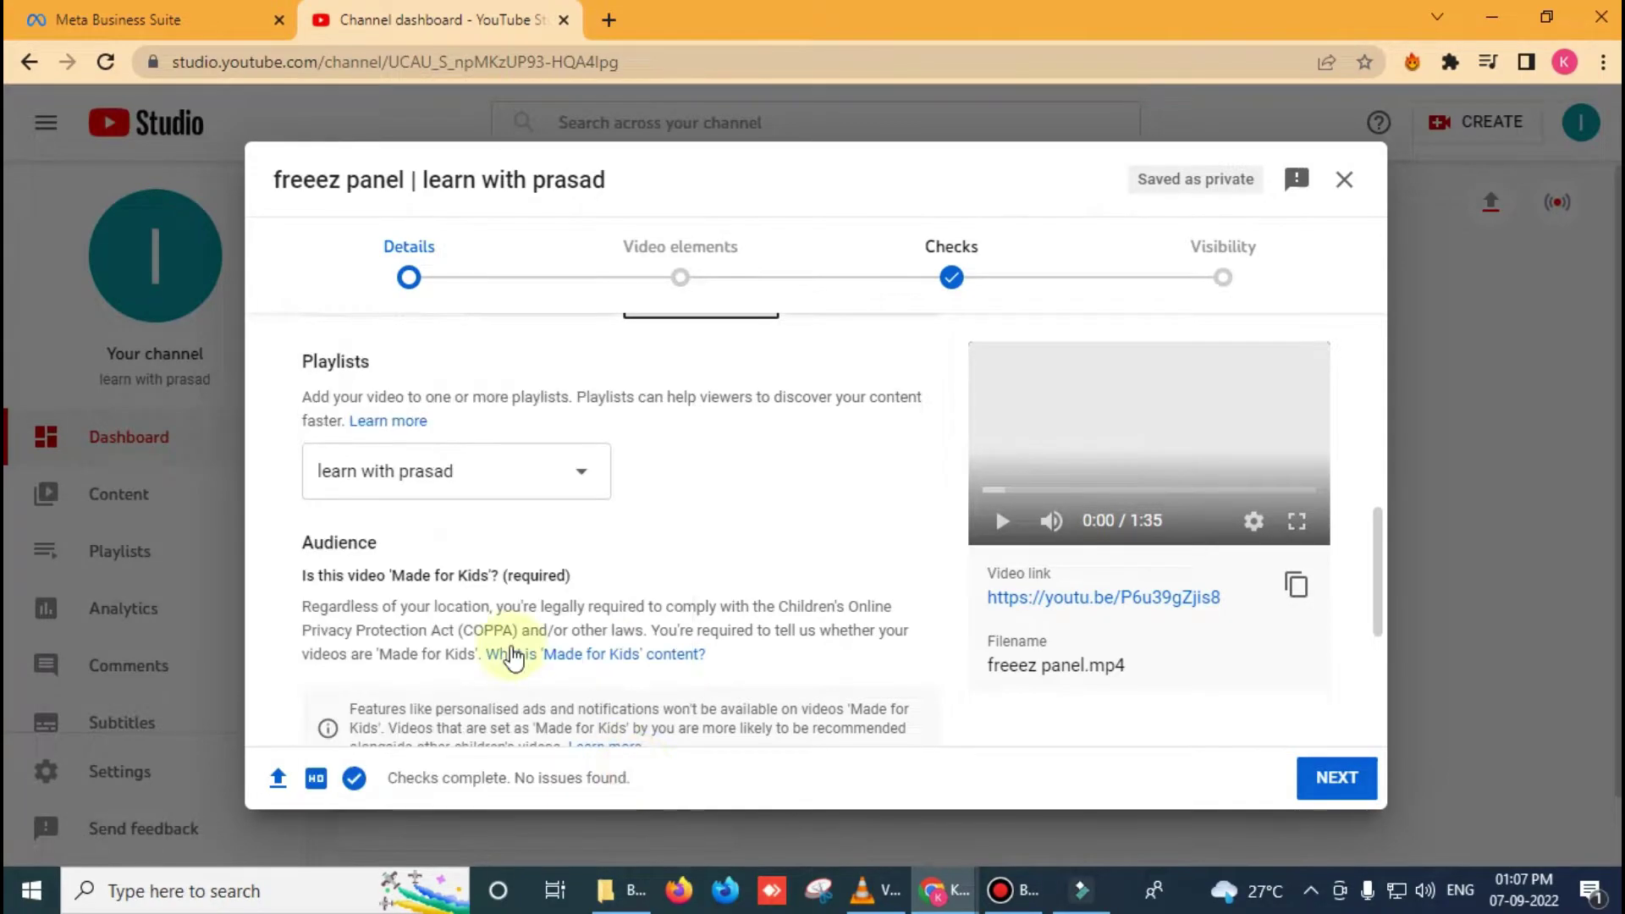
Set the audience to "No, it's not 'Made for Kids'" and expand the advanced age restriction options.
{"action": "scroll", "coordinate": [575, 493], "scroll_direction": "down", "scroll_amount": 2}
{"action": "scroll", "coordinate": [575, 494], "scroll_direction": "down", "scroll_amount": 1}
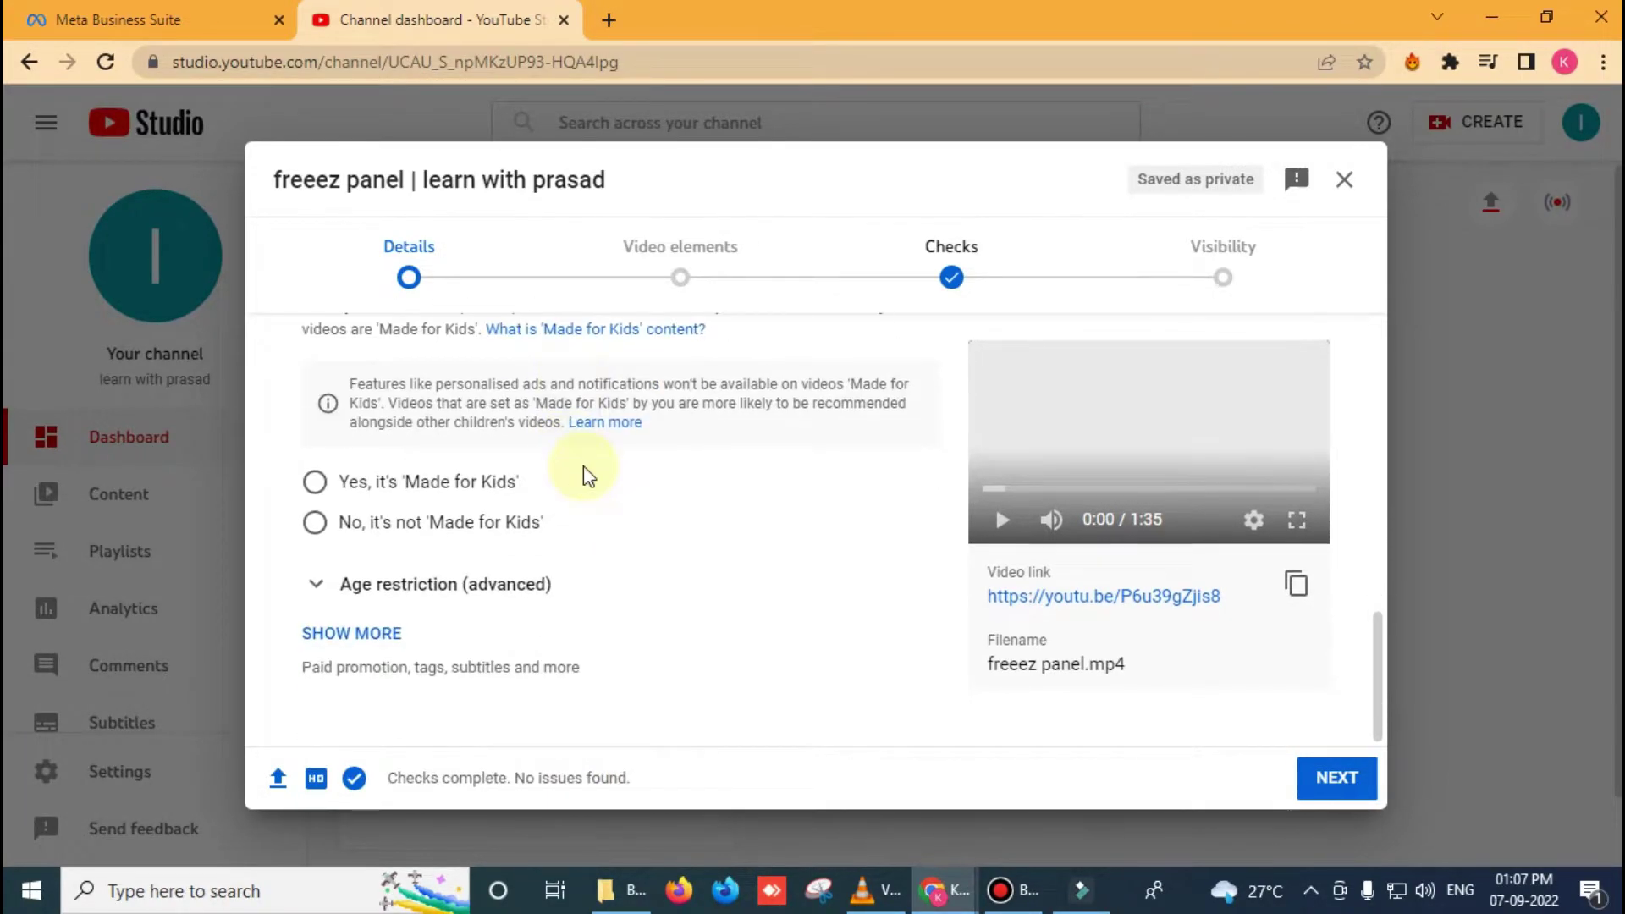
{"action": "scroll", "coordinate": [462, 402], "scroll_direction": "up", "scroll_amount": 1}
{"action": "scroll", "coordinate": [373, 429], "scroll_direction": "up", "scroll_amount": 2}
{"action": "scroll", "coordinate": [319, 508], "scroll_direction": "down", "scroll_amount": 3}
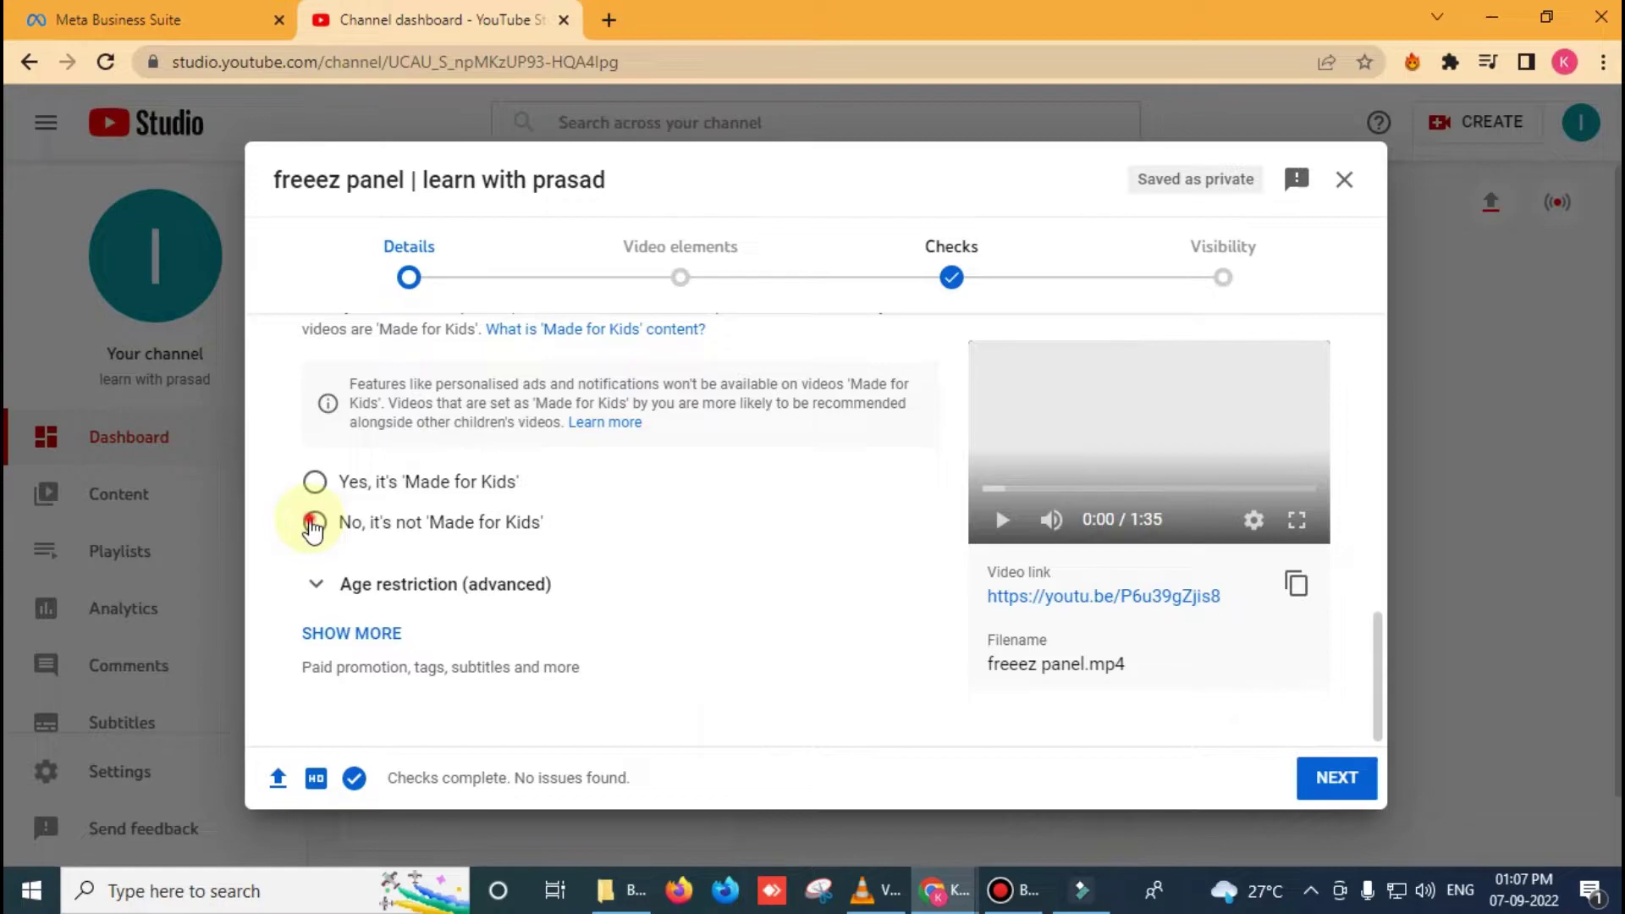
{"action": "left_click", "coordinate": [313, 524]}
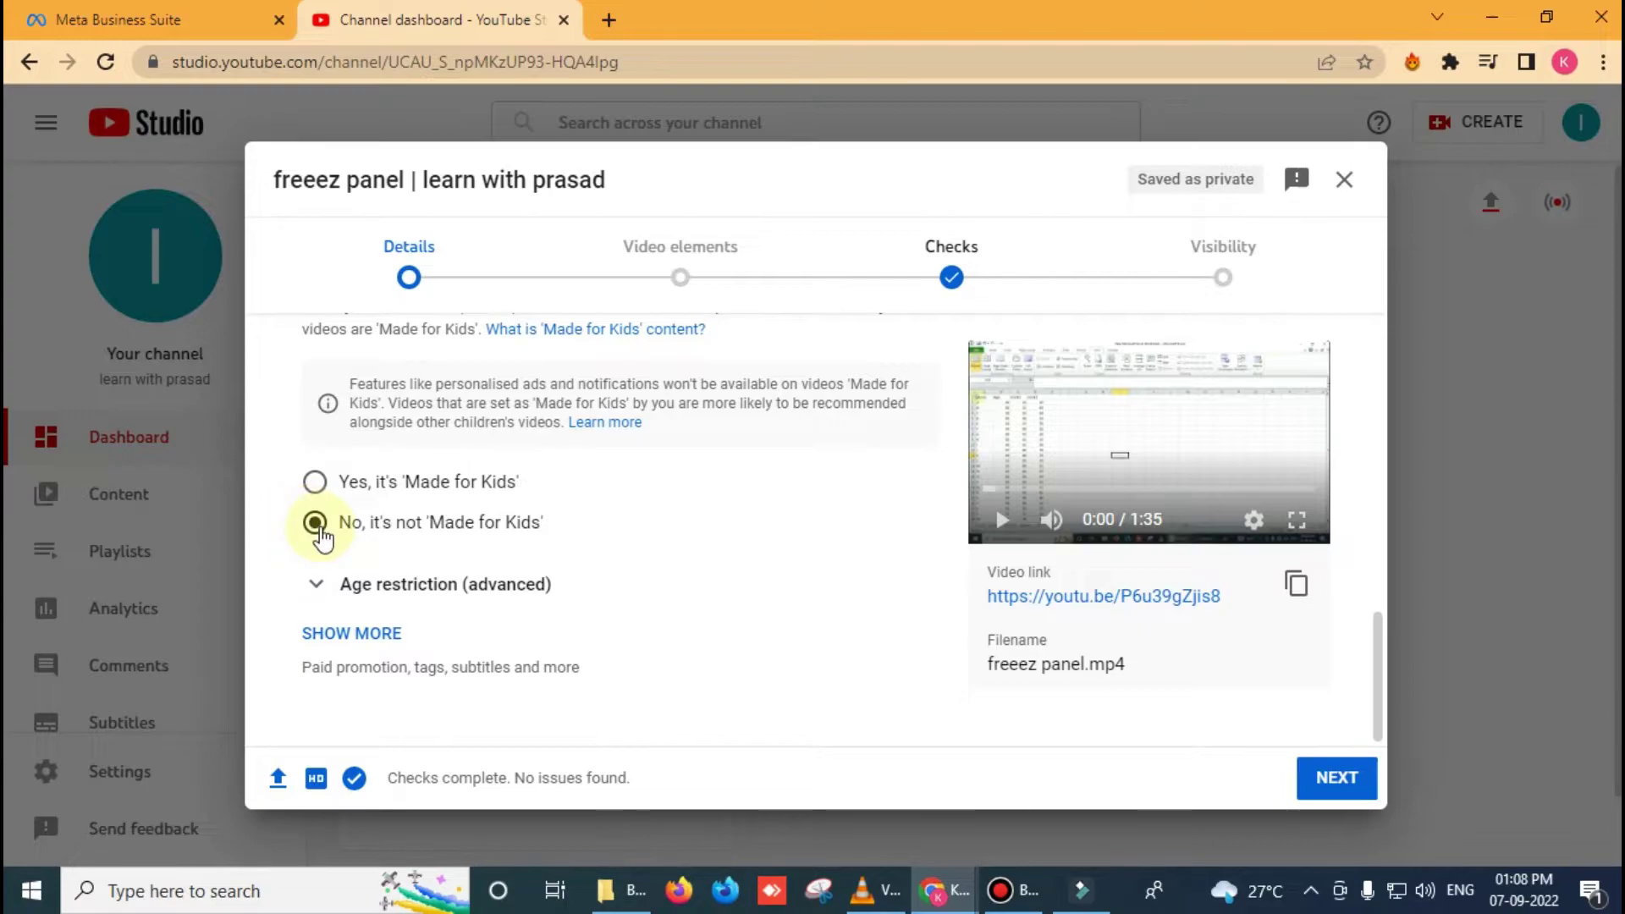
{"action": "left_click", "coordinate": [345, 592]}
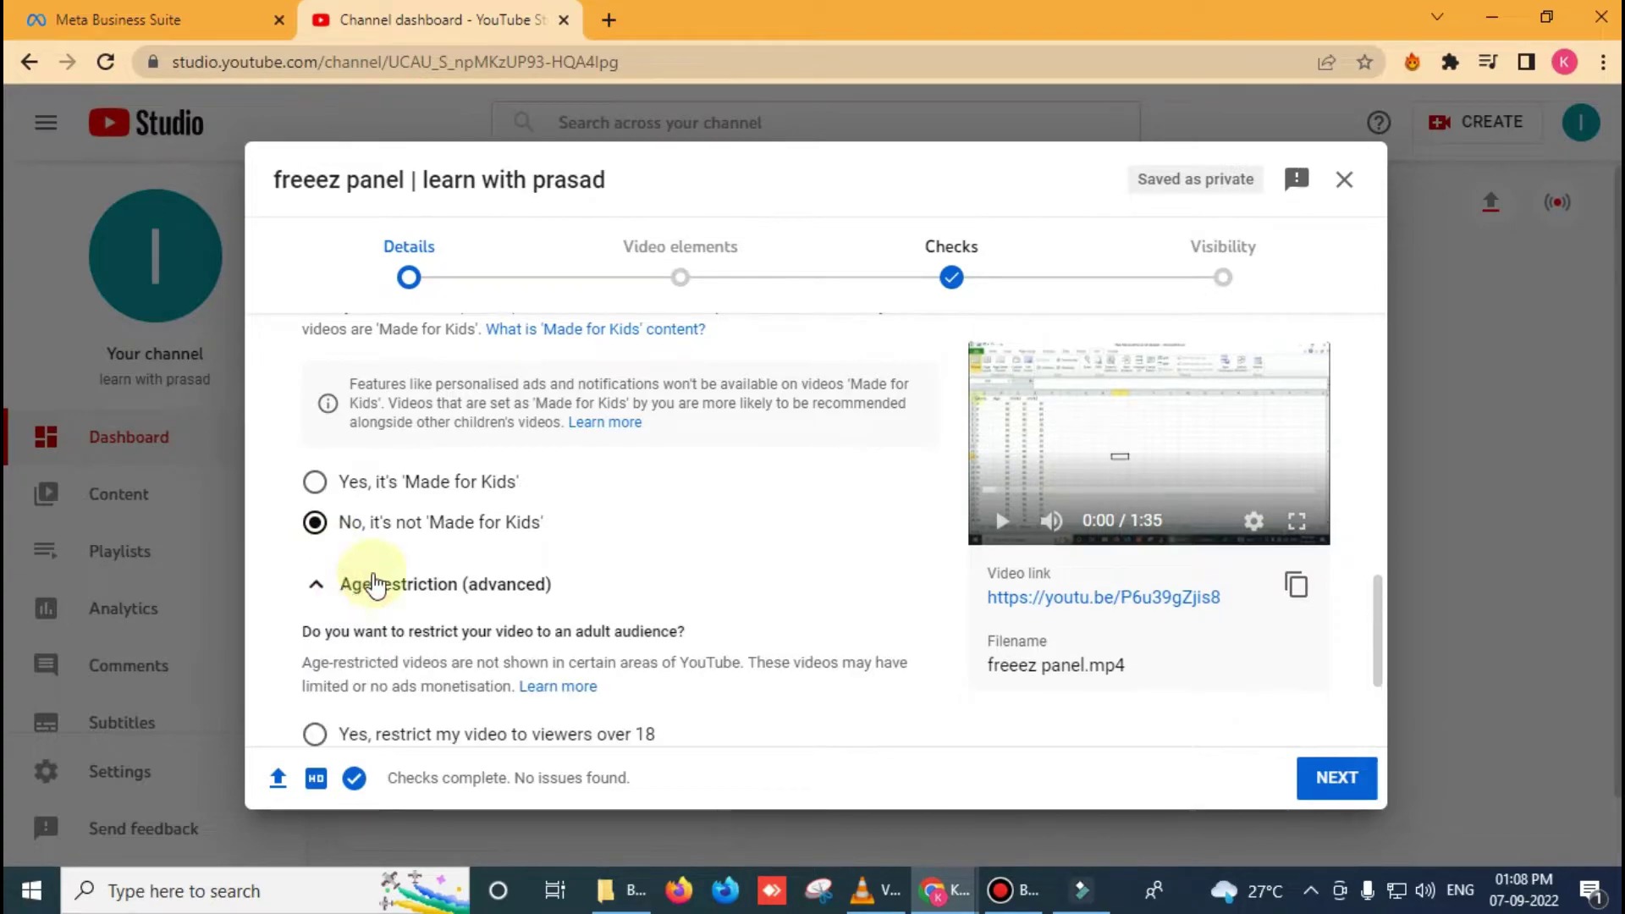
{"action": "scroll", "coordinate": [436, 546], "scroll_direction": "down", "scroll_amount": 3}
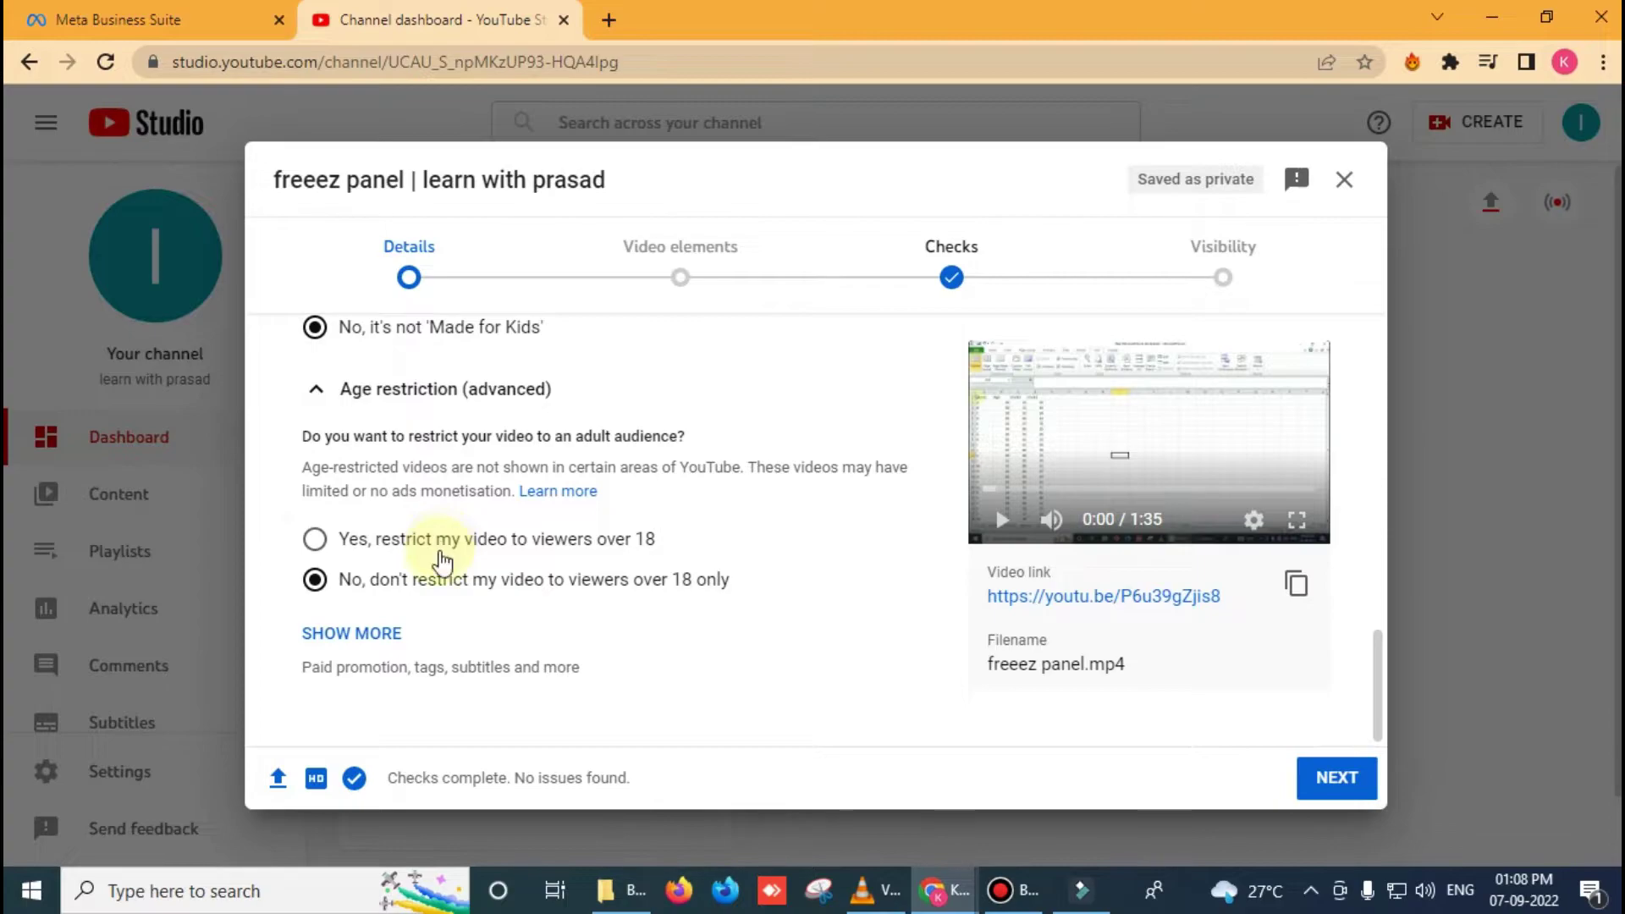
Expand the additional video detail settings and activate the empty tags field.
{"action": "left_click", "coordinate": [338, 640]}
{"action": "scroll", "coordinate": [555, 635], "scroll_direction": "down", "scroll_amount": 4}
{"action": "scroll", "coordinate": [555, 630], "scroll_direction": "down", "scroll_amount": 8}
{"action": "left_click", "coordinate": [478, 422]}
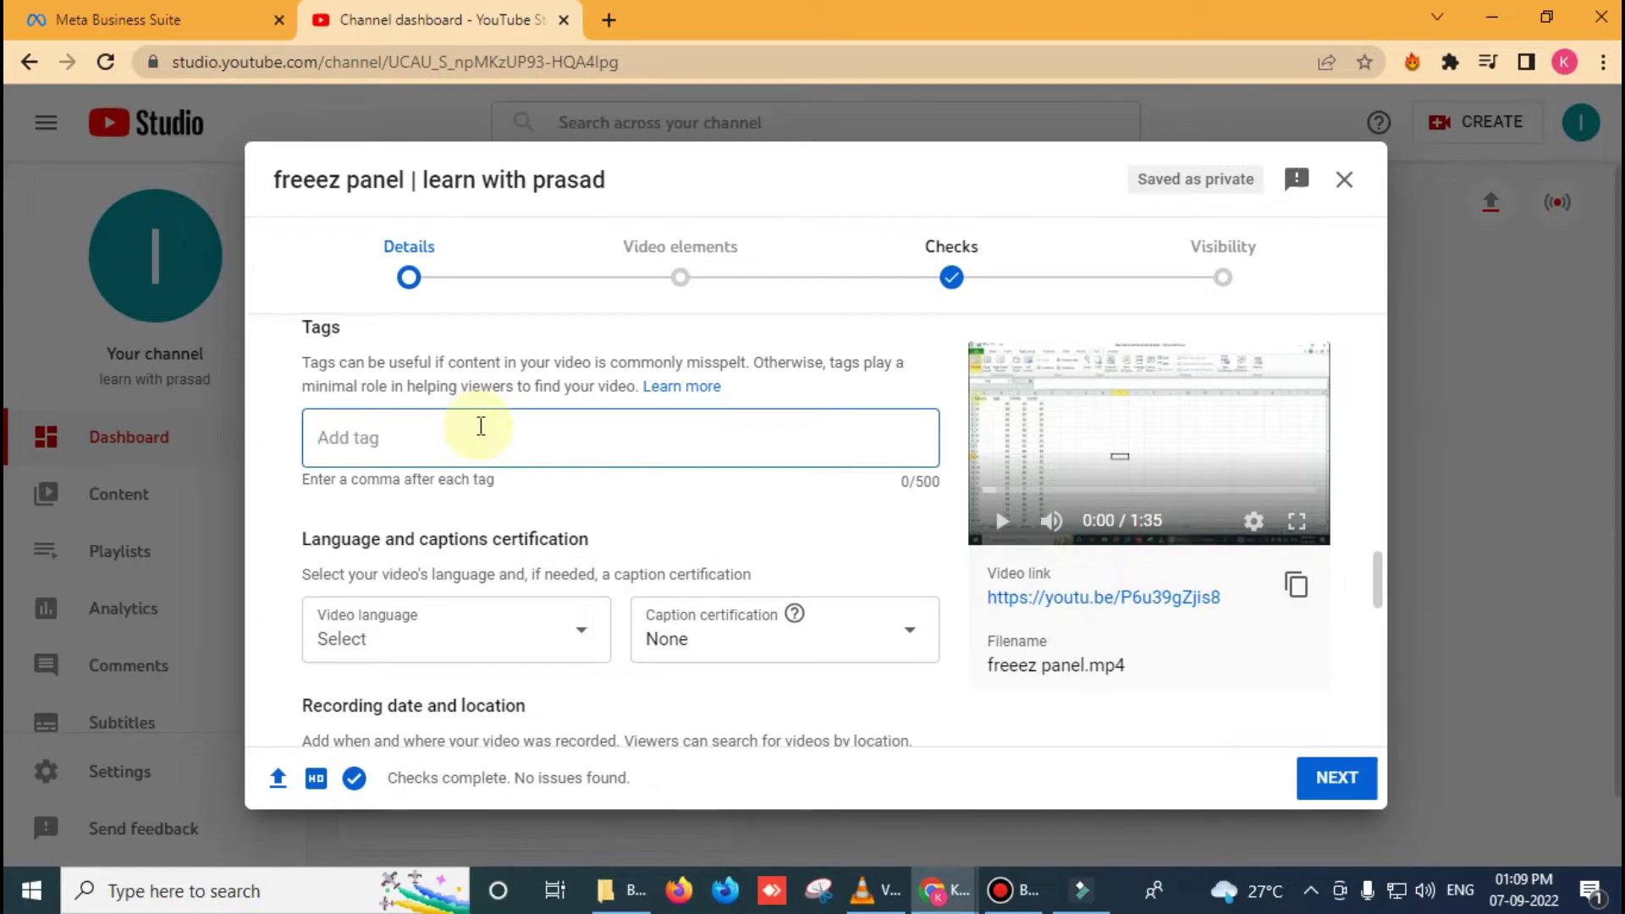
Set the comments and ratings option to "Hold all comments for review".
{"action": "scroll", "coordinate": [476, 427], "scroll_direction": "down", "scroll_amount": 4}
{"action": "scroll", "coordinate": [472, 434], "scroll_direction": "up", "scroll_amount": 1}
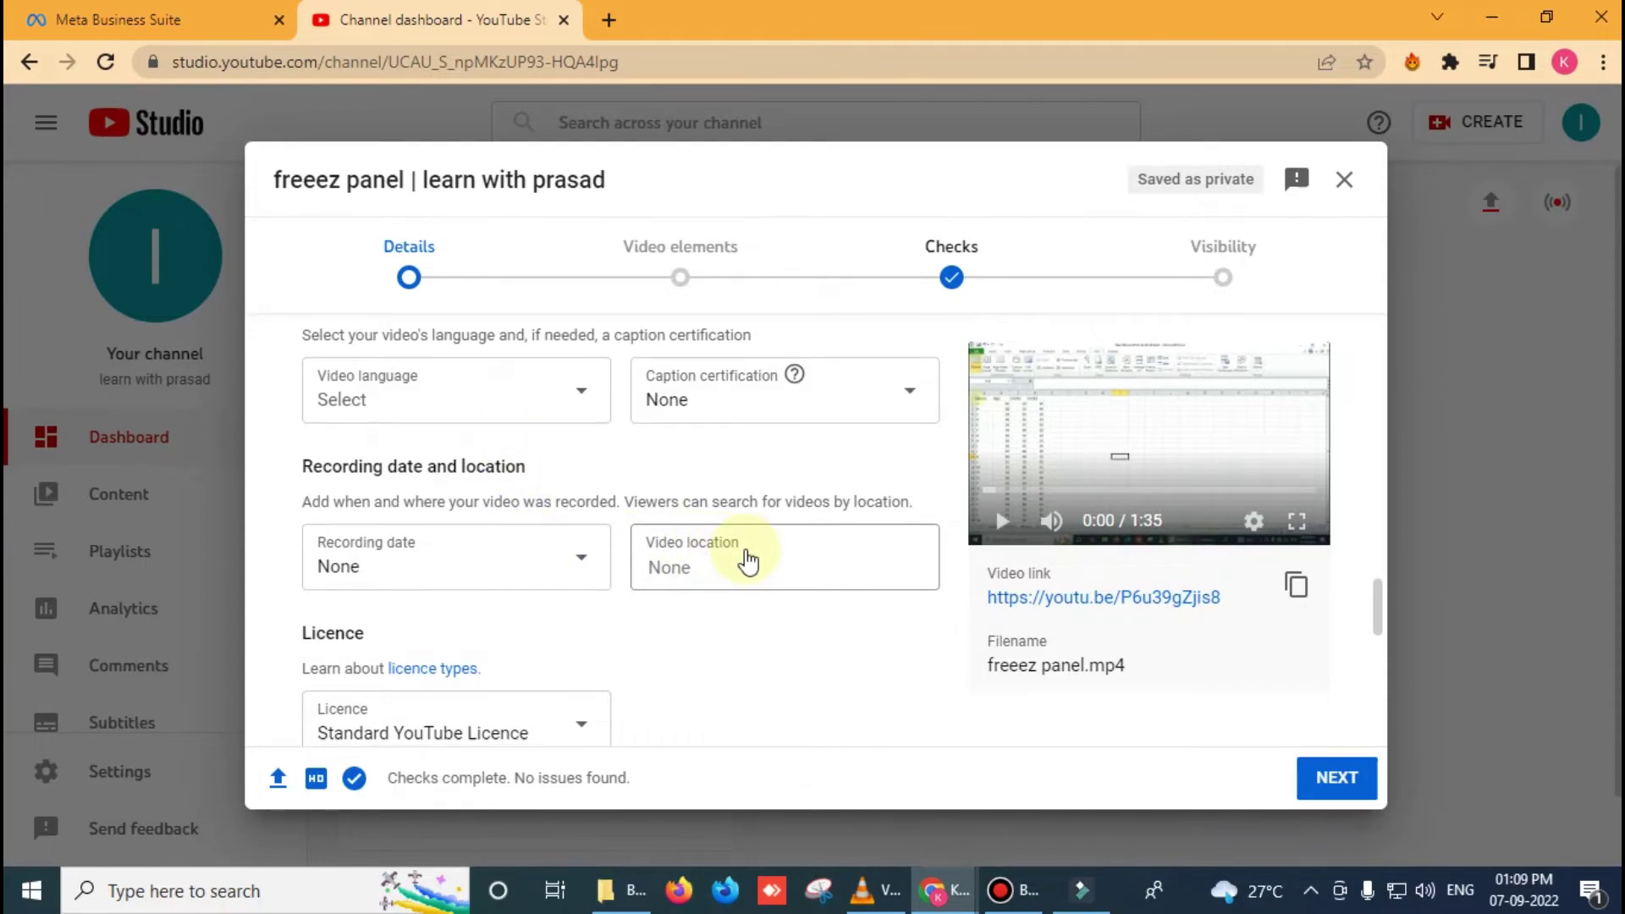
{"action": "scroll", "coordinate": [745, 557], "scroll_direction": "down", "scroll_amount": 10}
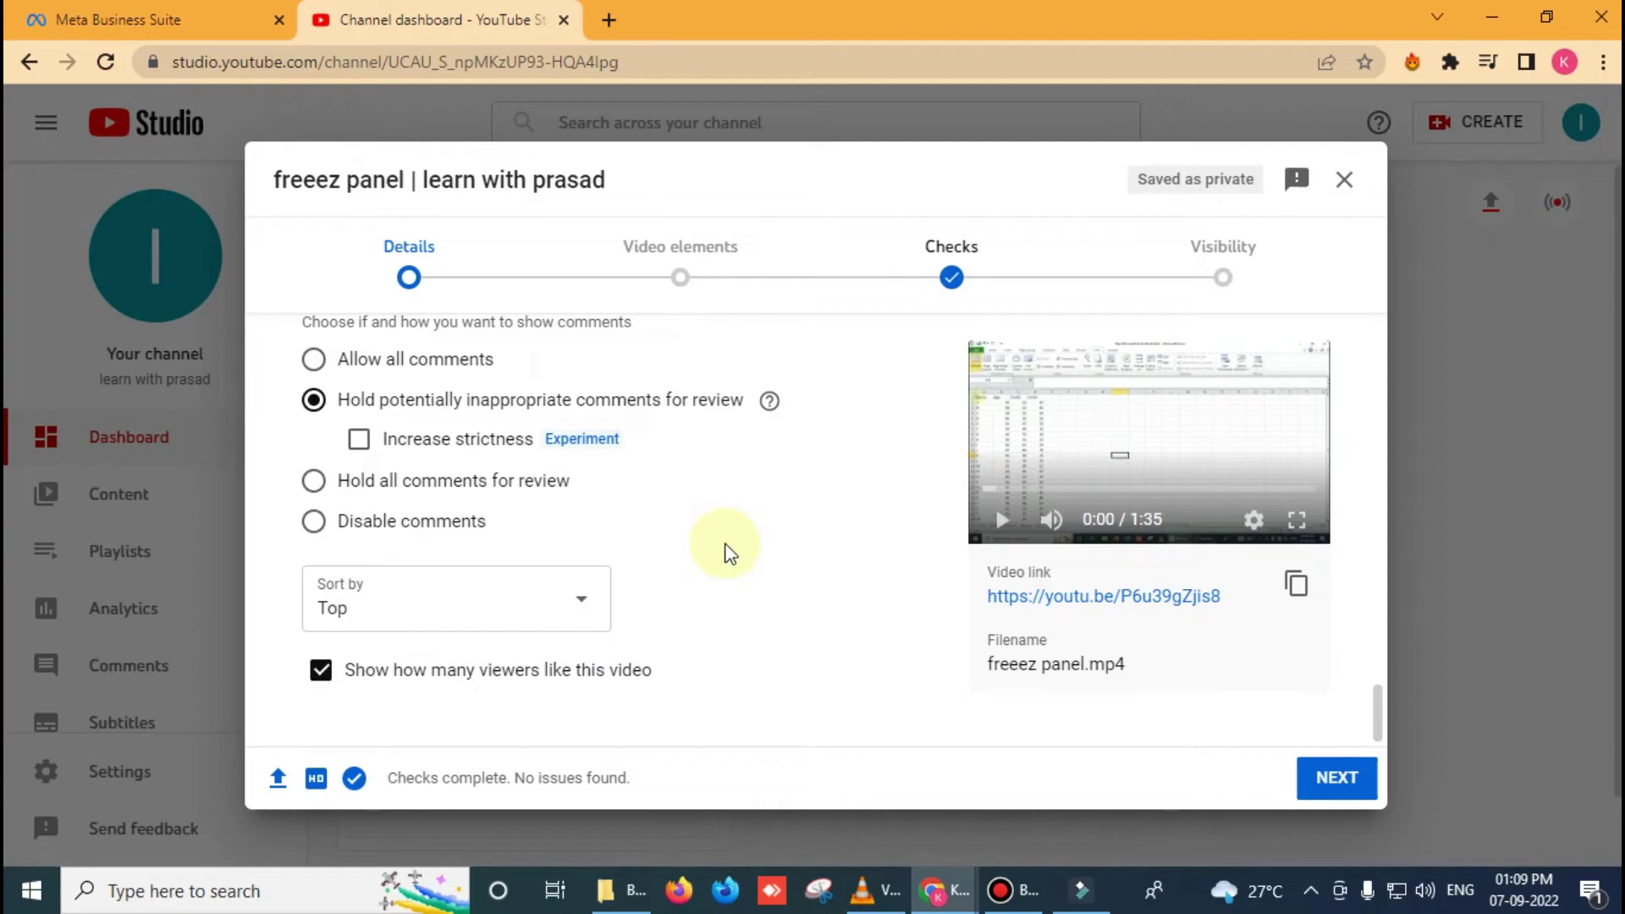
{"action": "scroll", "coordinate": [726, 554], "scroll_direction": "up", "scroll_amount": 1}
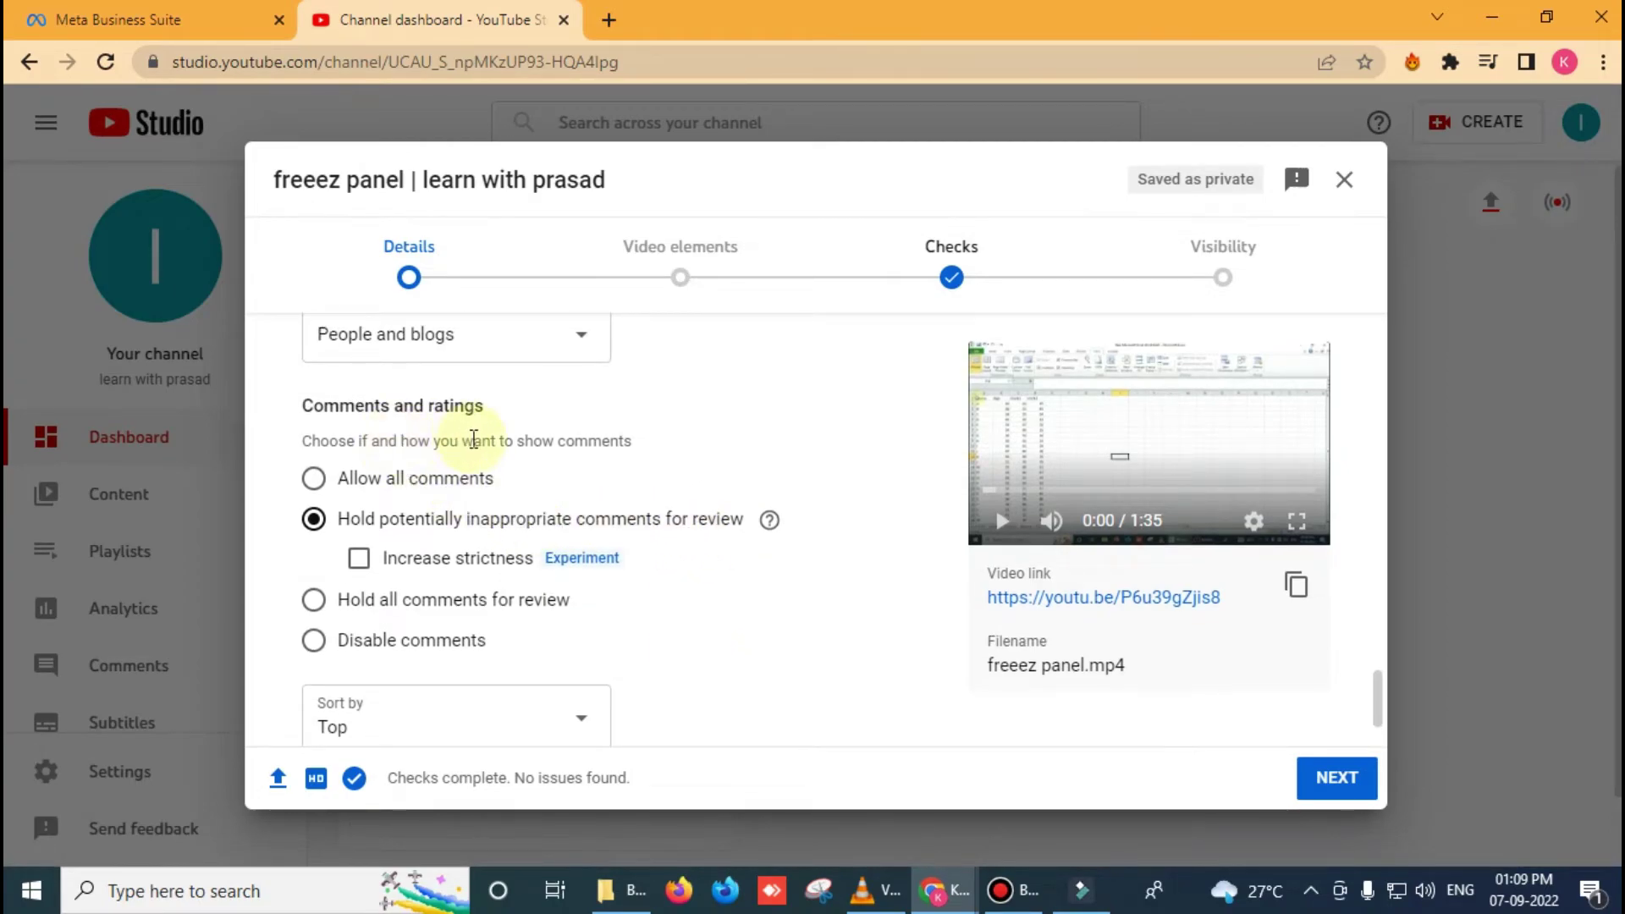
{"action": "left_click", "coordinate": [314, 601]}
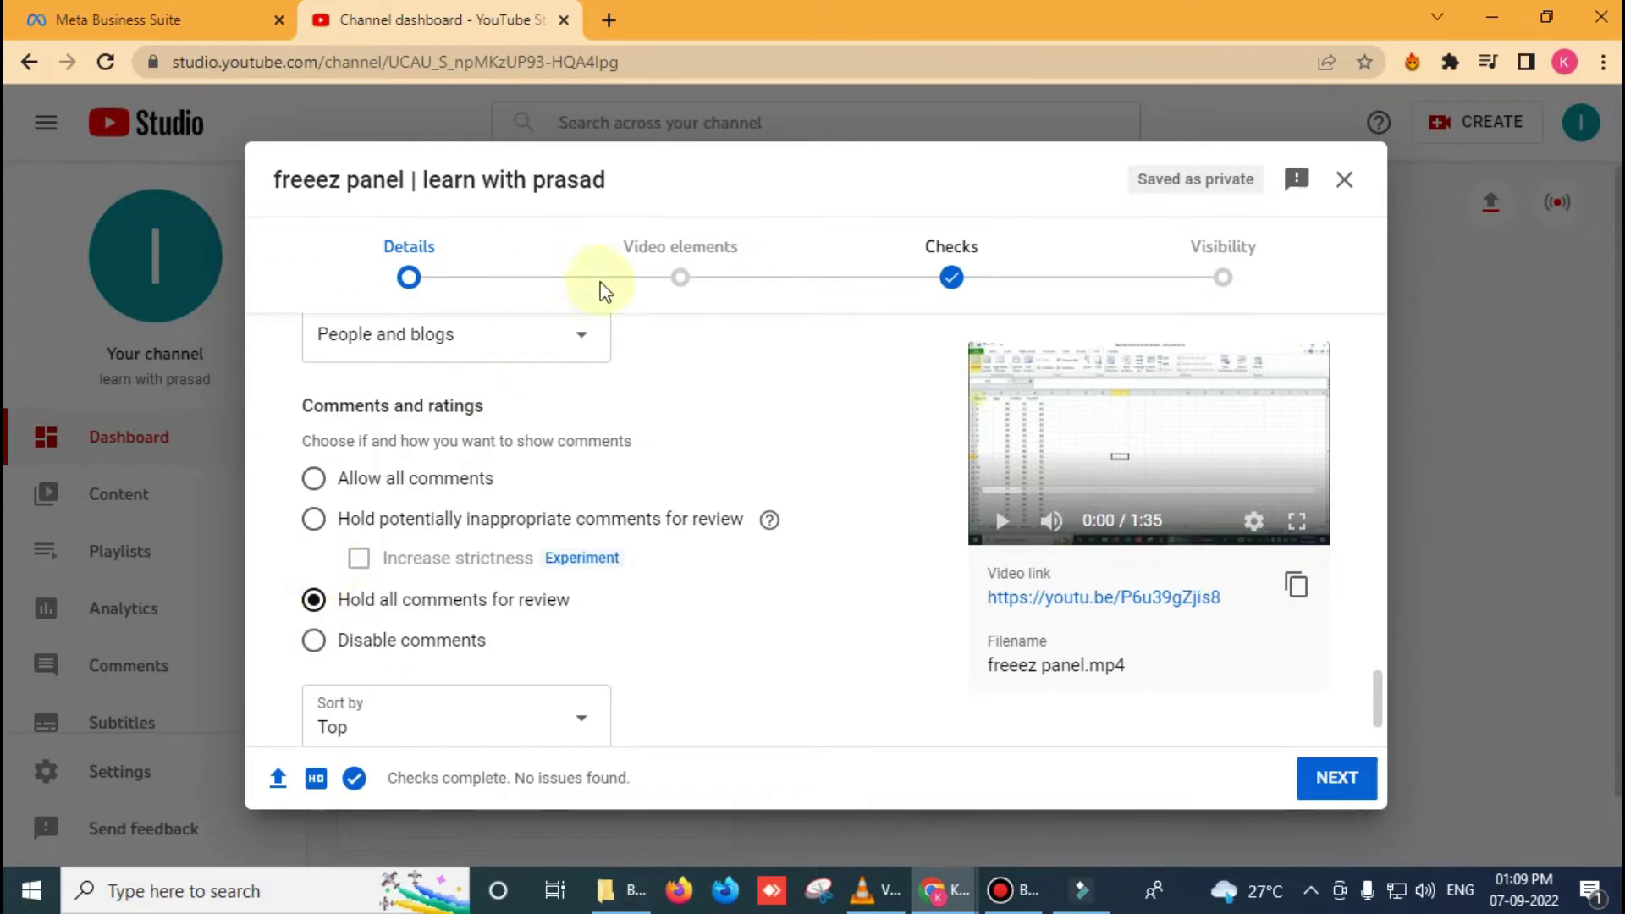
Proceed through the Video elements and Checks stages to Visibility without adding any elements, dismissing the checks introduction.
{"action": "left_click", "coordinate": [1334, 777]}
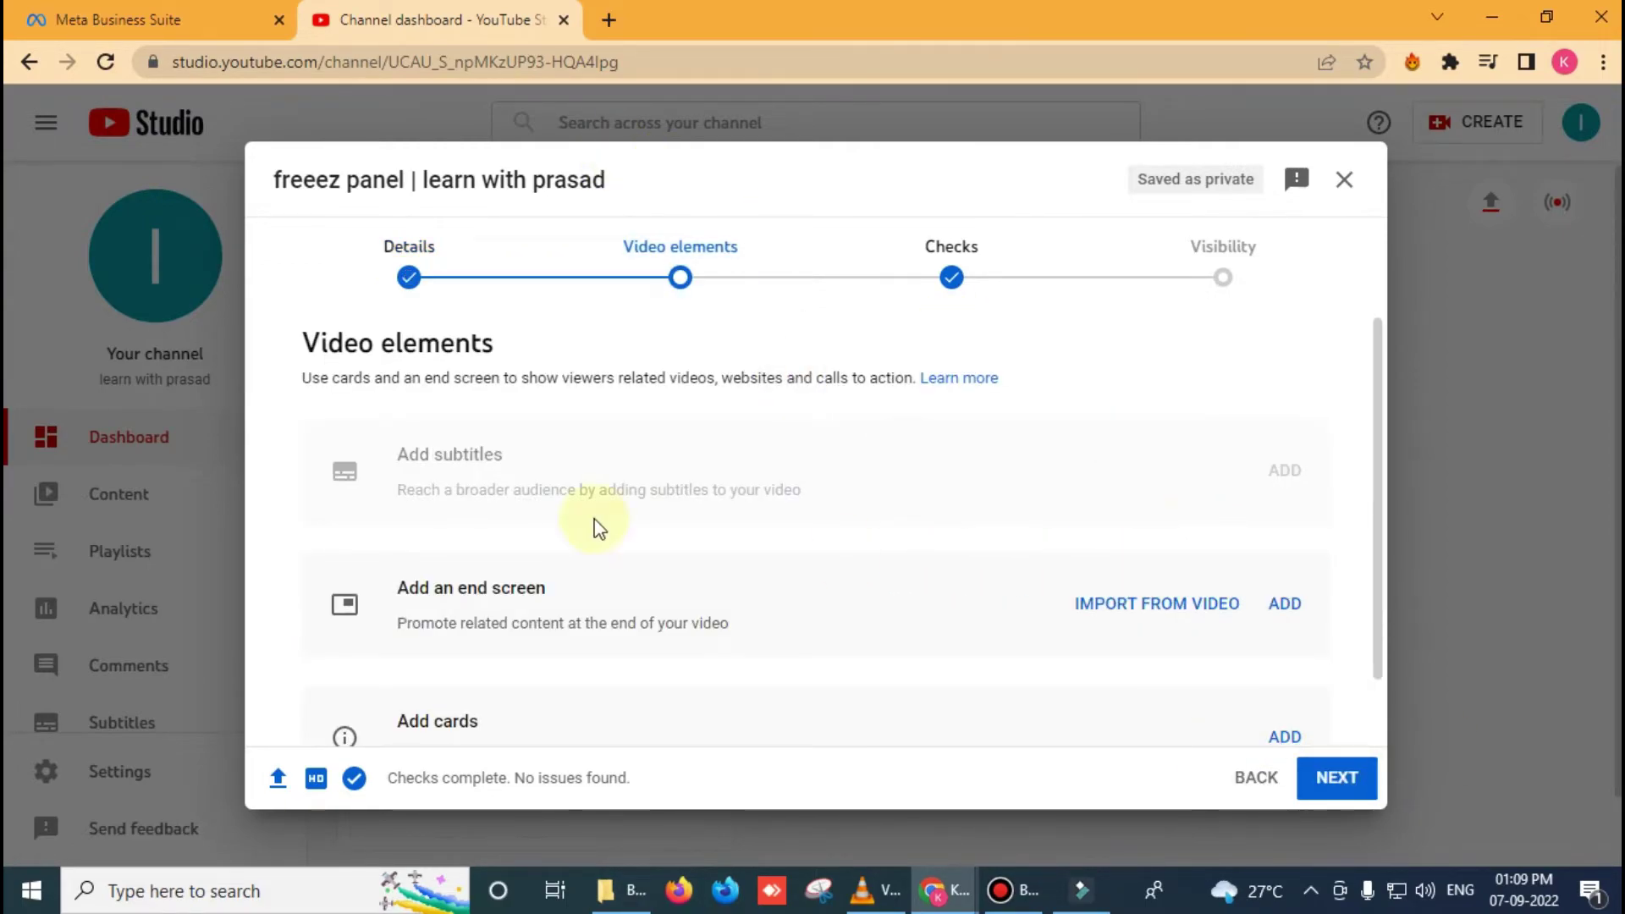
{"action": "scroll", "coordinate": [707, 552], "scroll_direction": "down", "scroll_amount": 1}
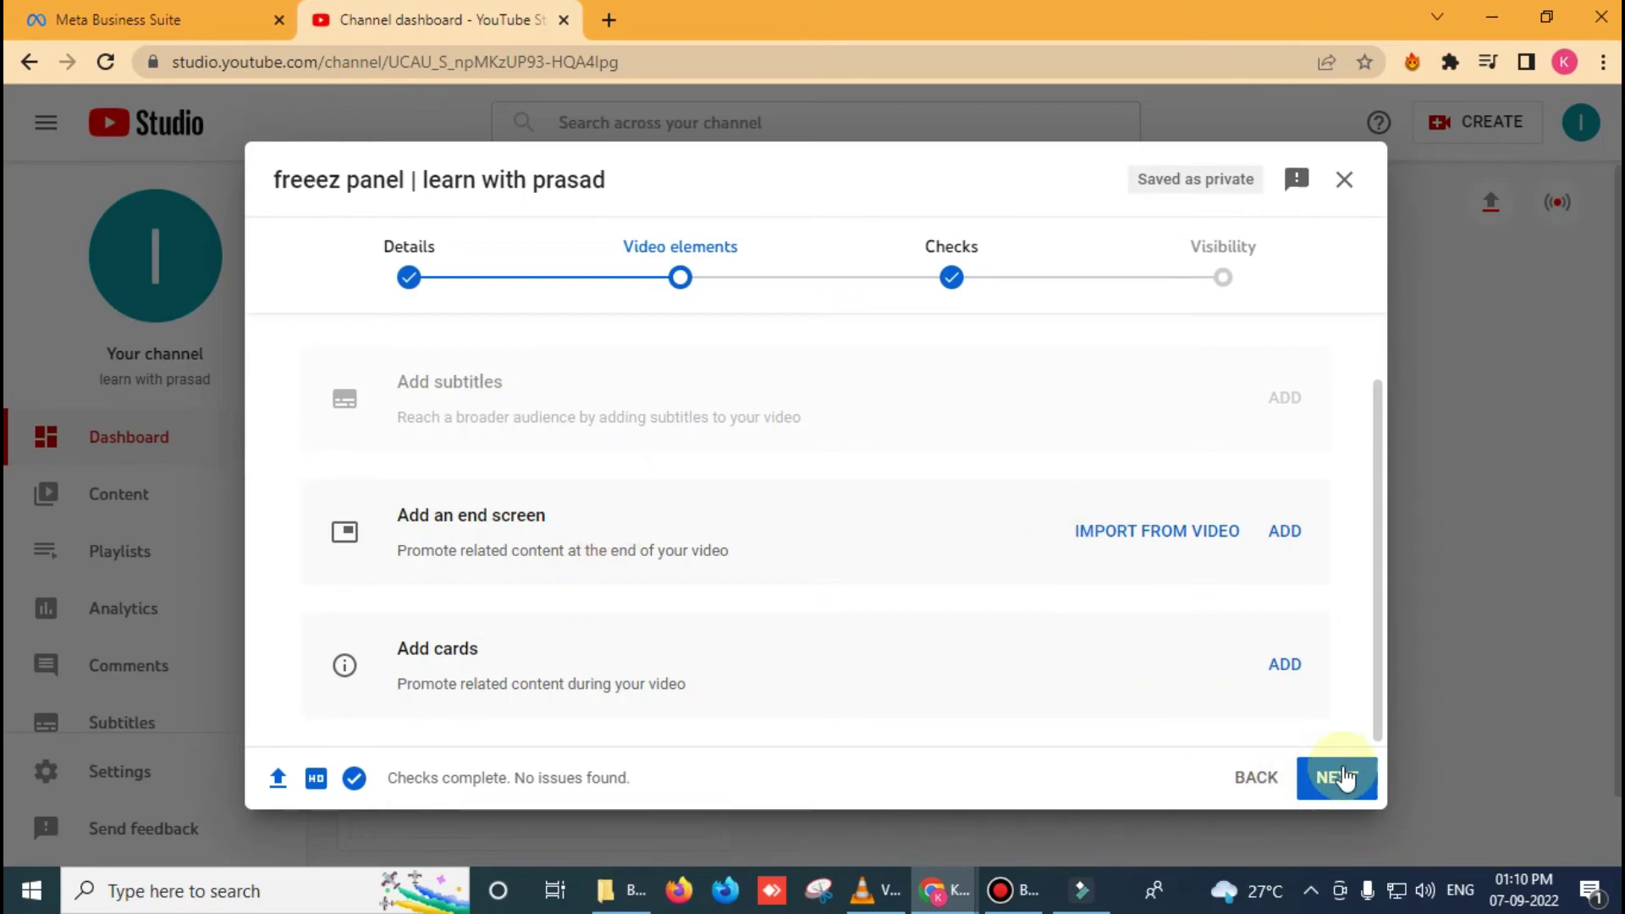
{"action": "left_click", "coordinate": [1344, 777]}
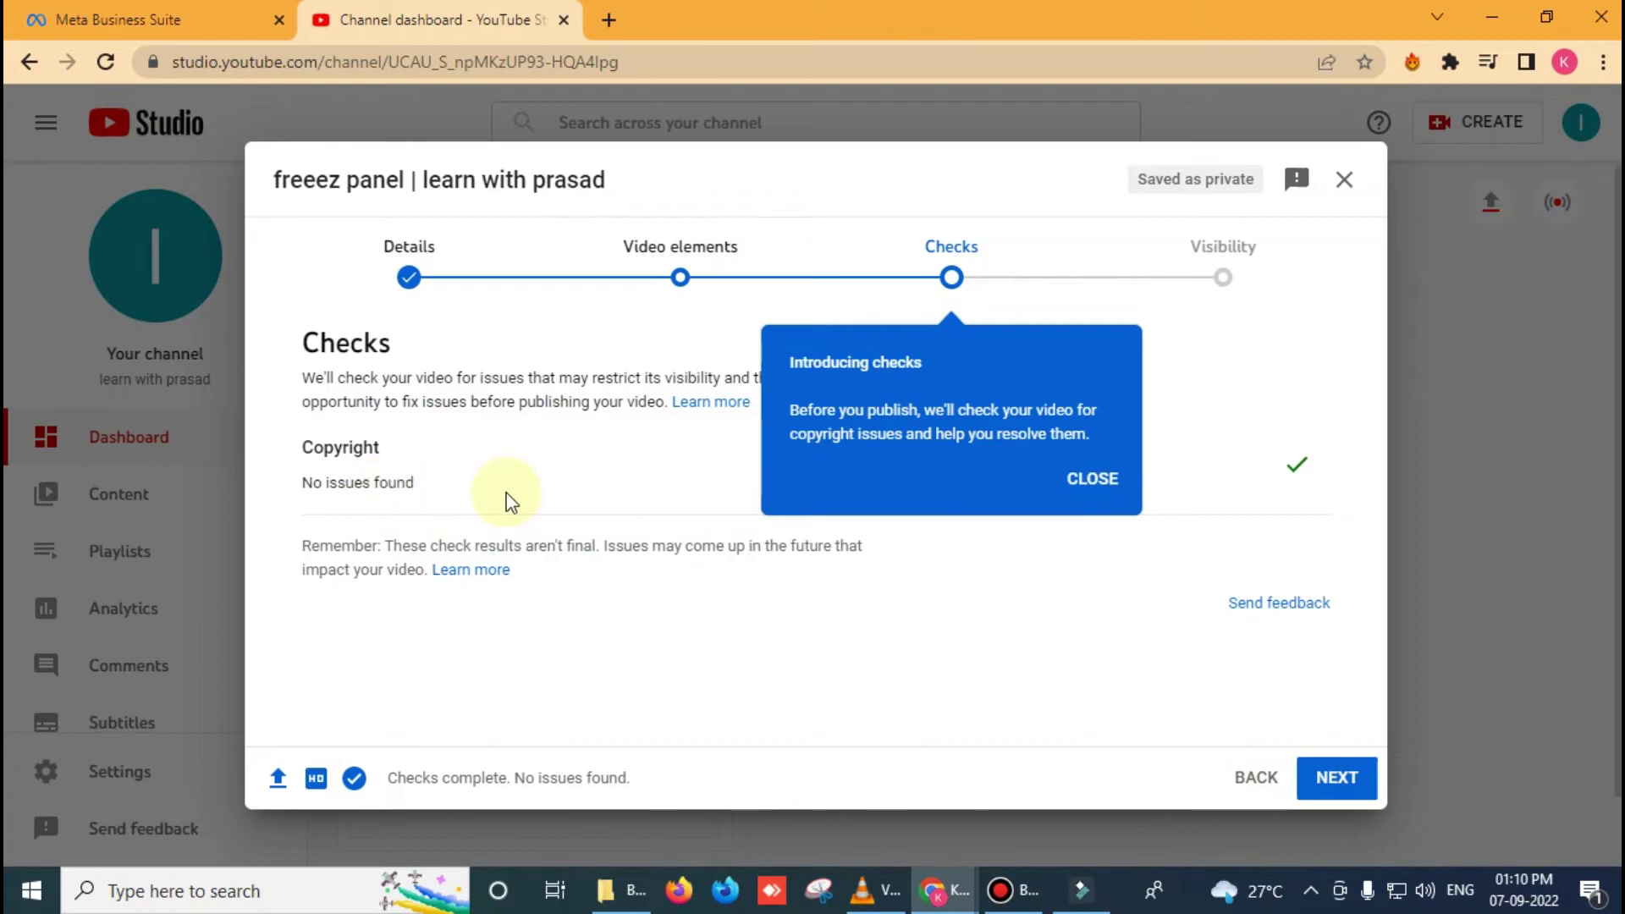
{"action": "left_click", "coordinate": [1111, 481]}
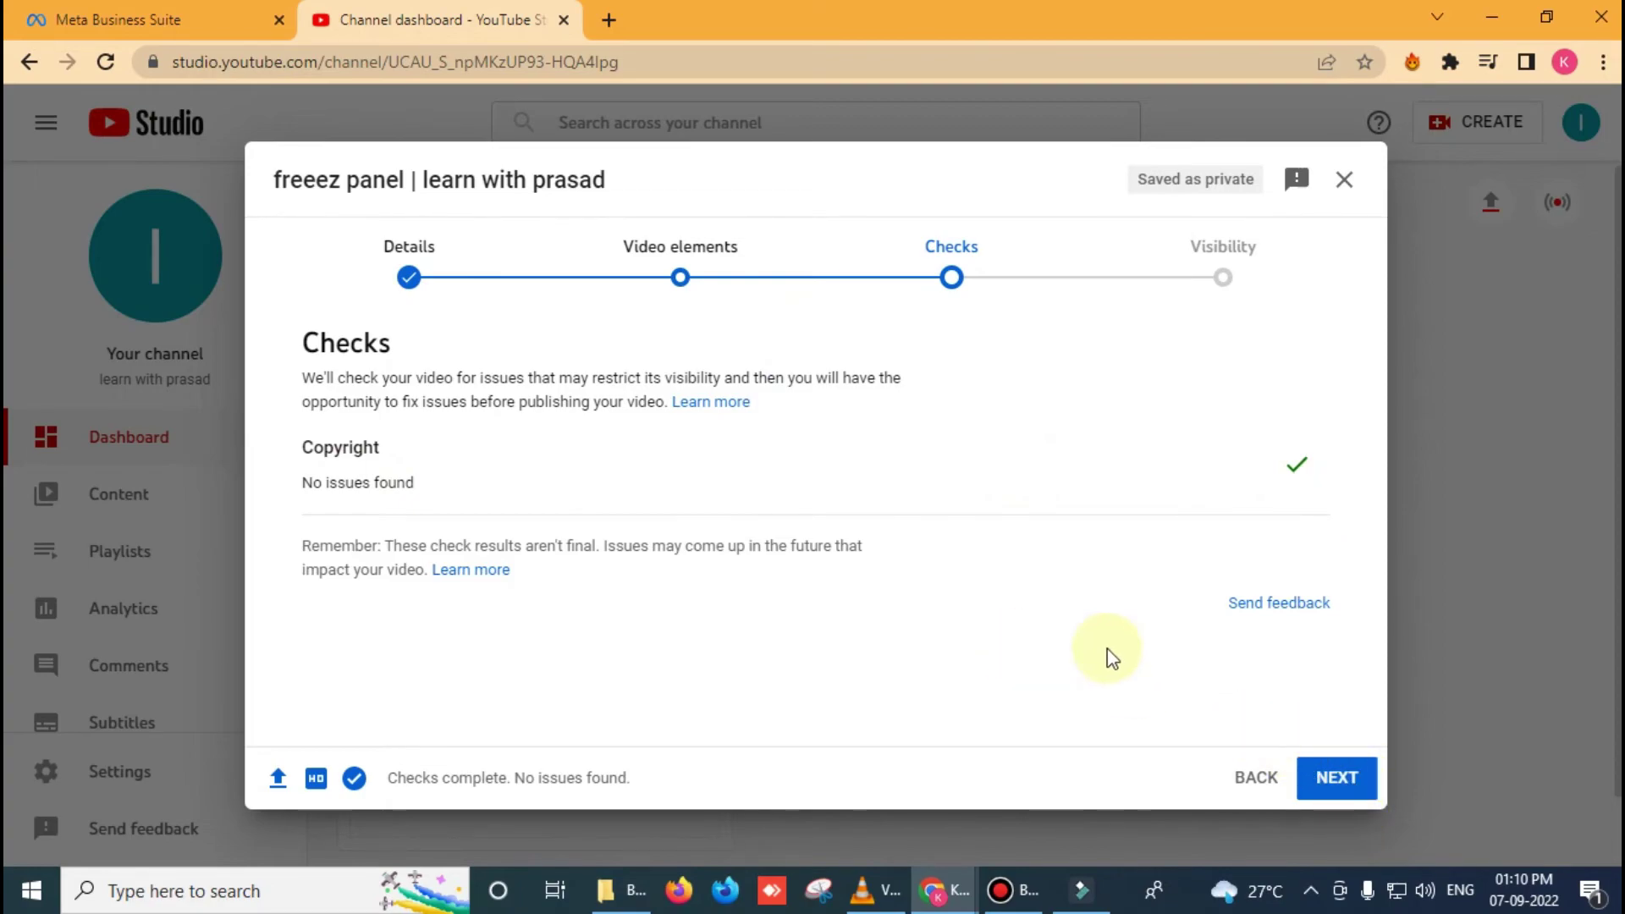
{"action": "left_click", "coordinate": [1326, 786]}
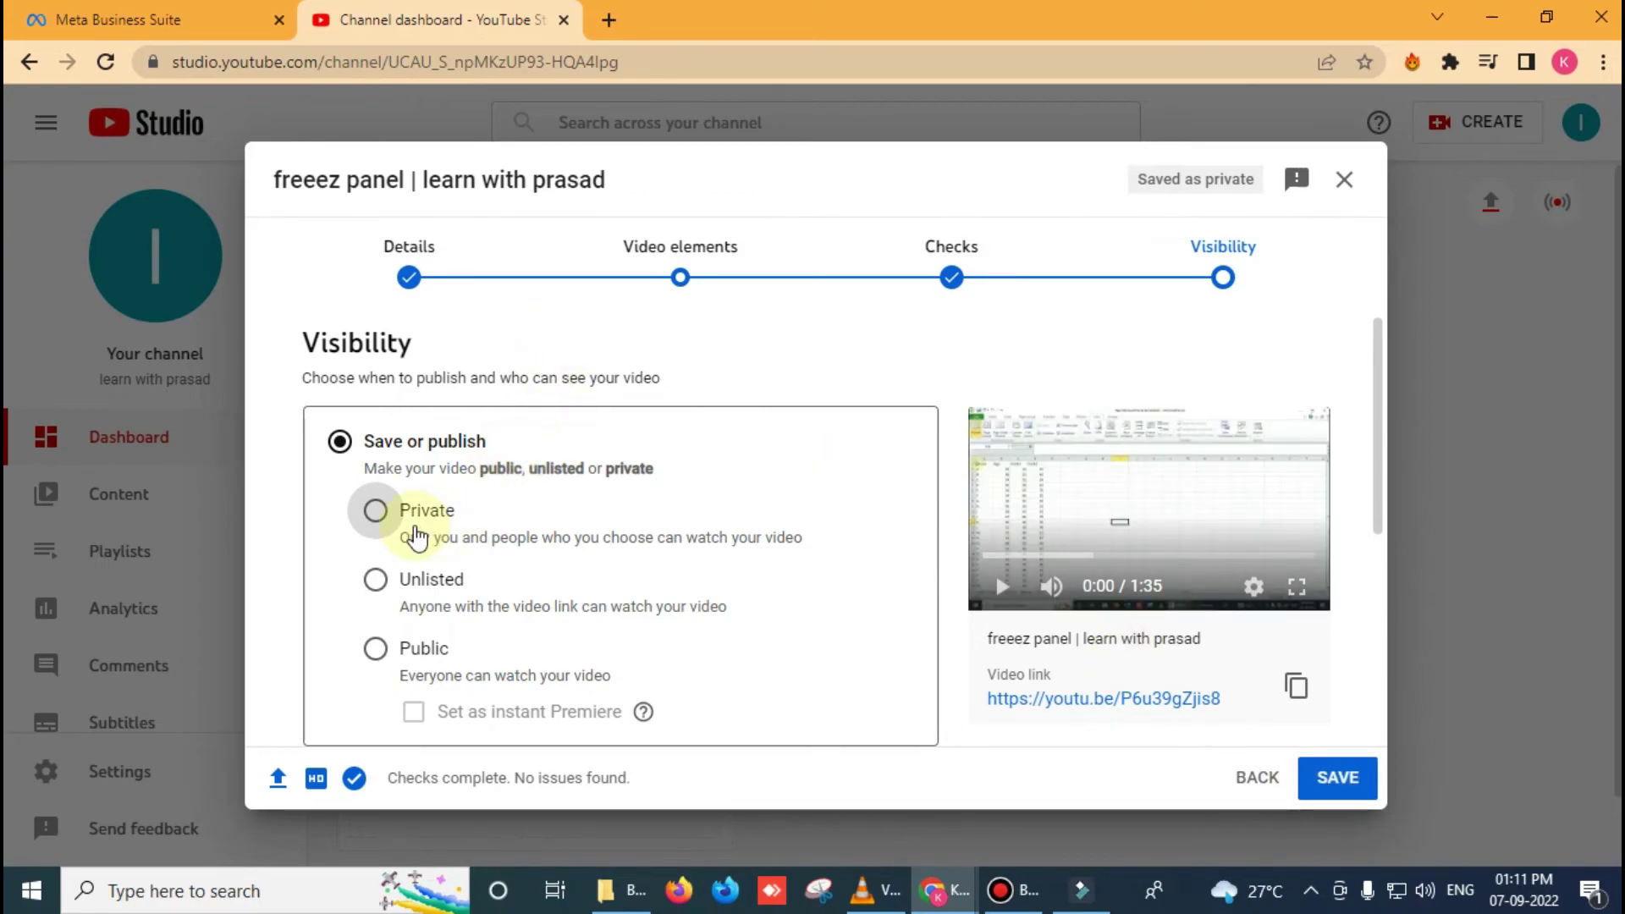
Switch the video to scheduled publishing and look through the date and time choices without changing them.
{"action": "scroll", "coordinate": [427, 537], "scroll_direction": "down", "scroll_amount": 2}
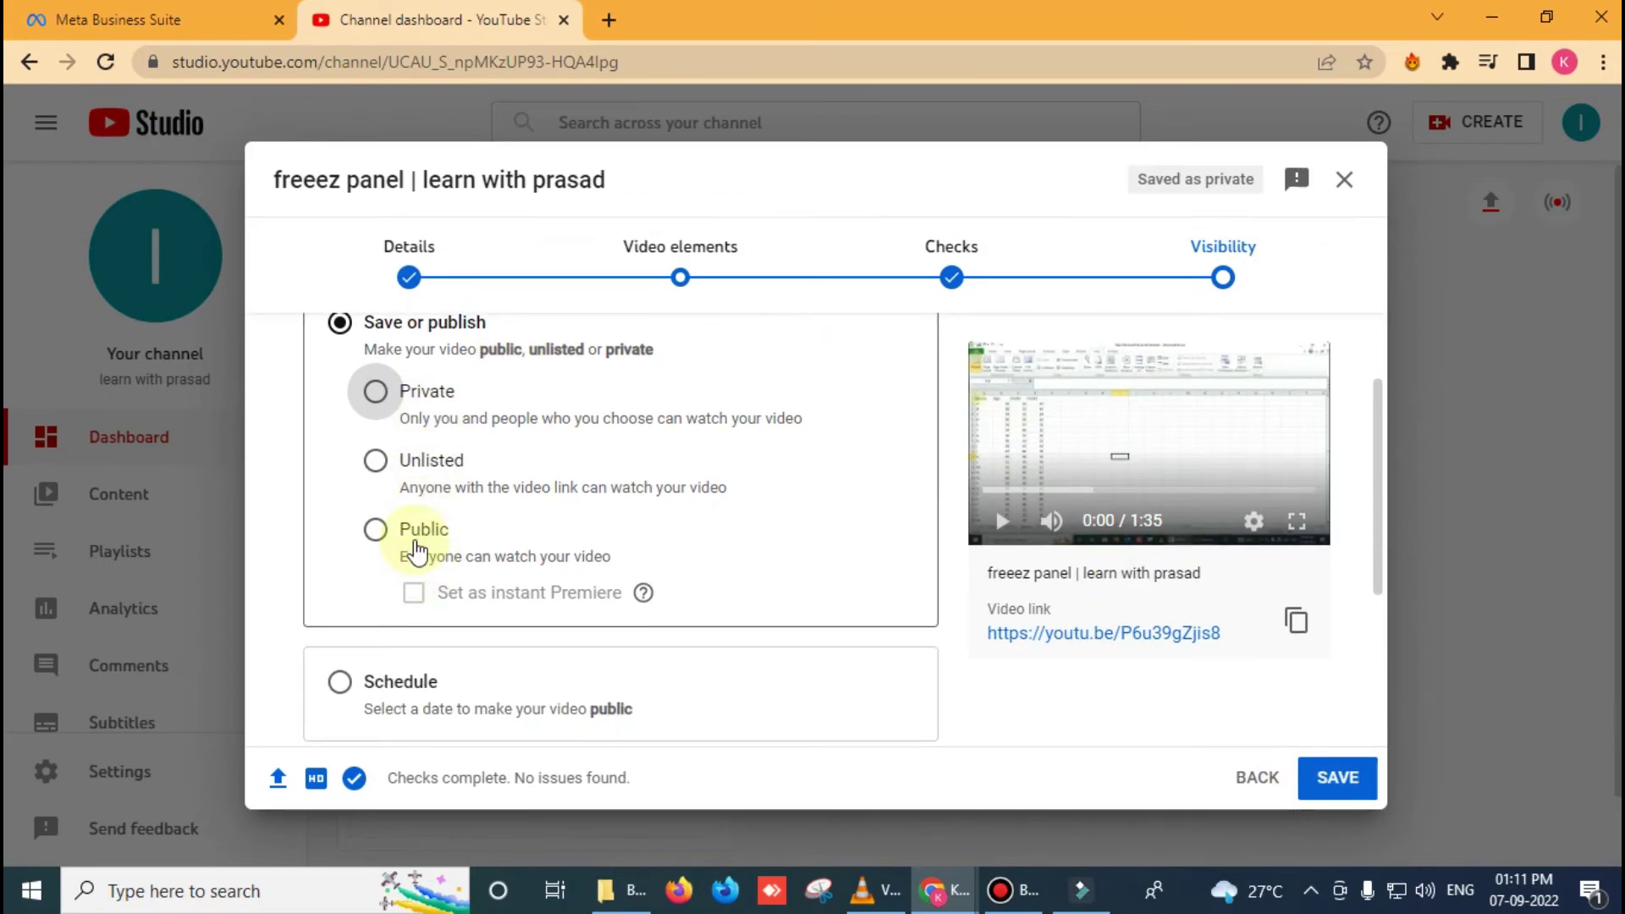
{"action": "scroll", "coordinate": [414, 550], "scroll_direction": "down", "scroll_amount": 4}
{"action": "left_click", "coordinate": [341, 445]}
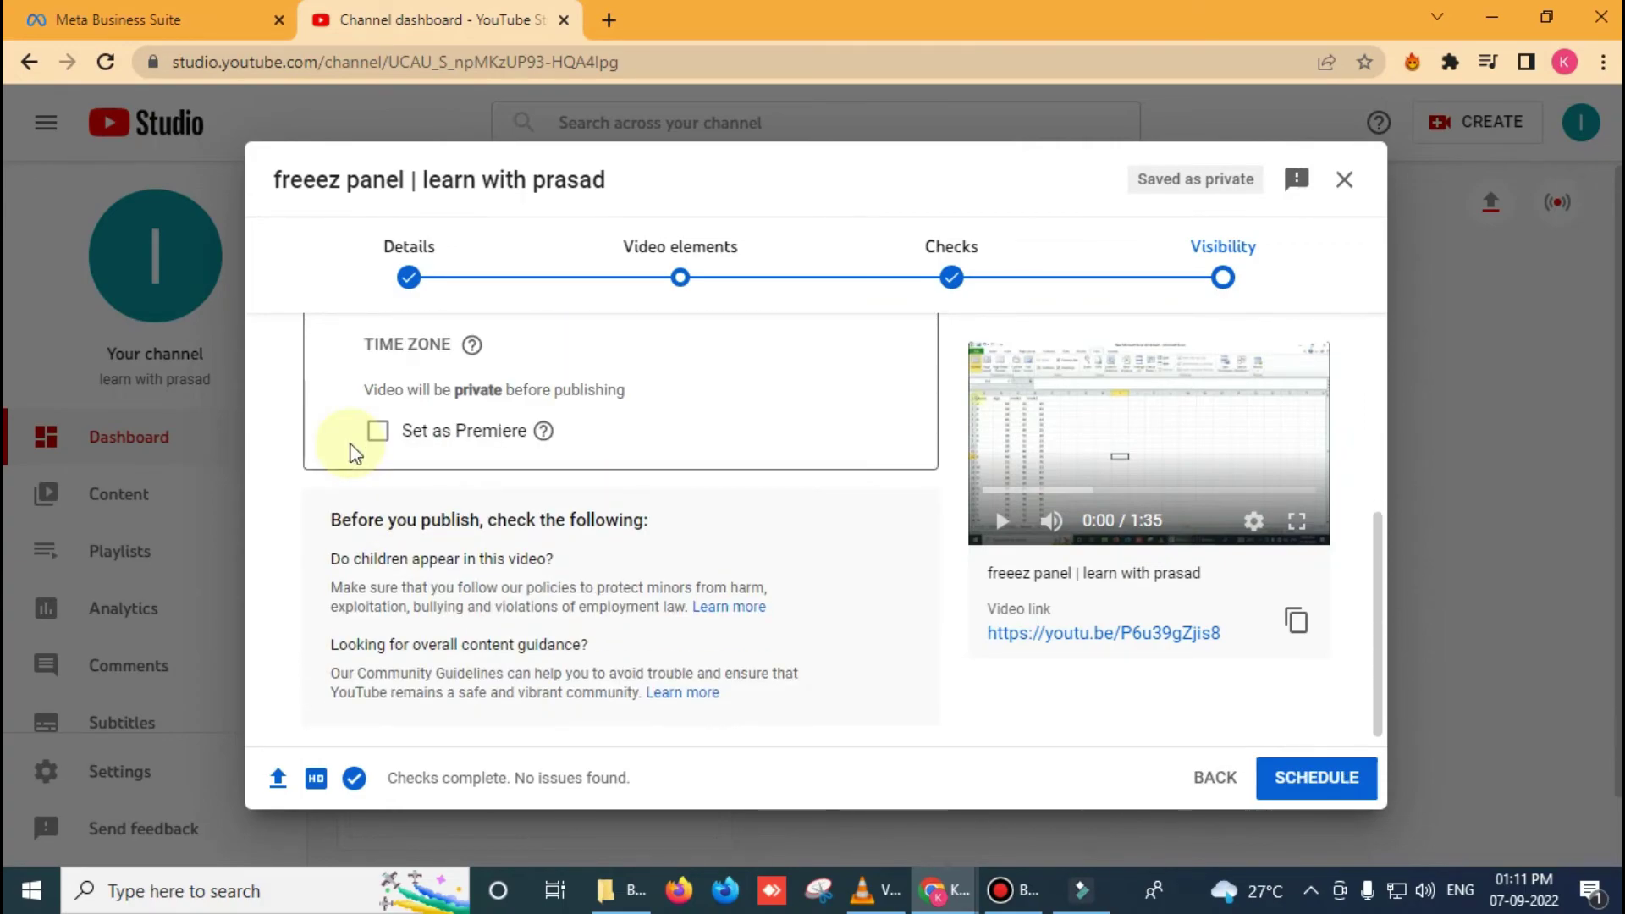
{"action": "scroll", "coordinate": [381, 457], "scroll_direction": "up", "scroll_amount": 2}
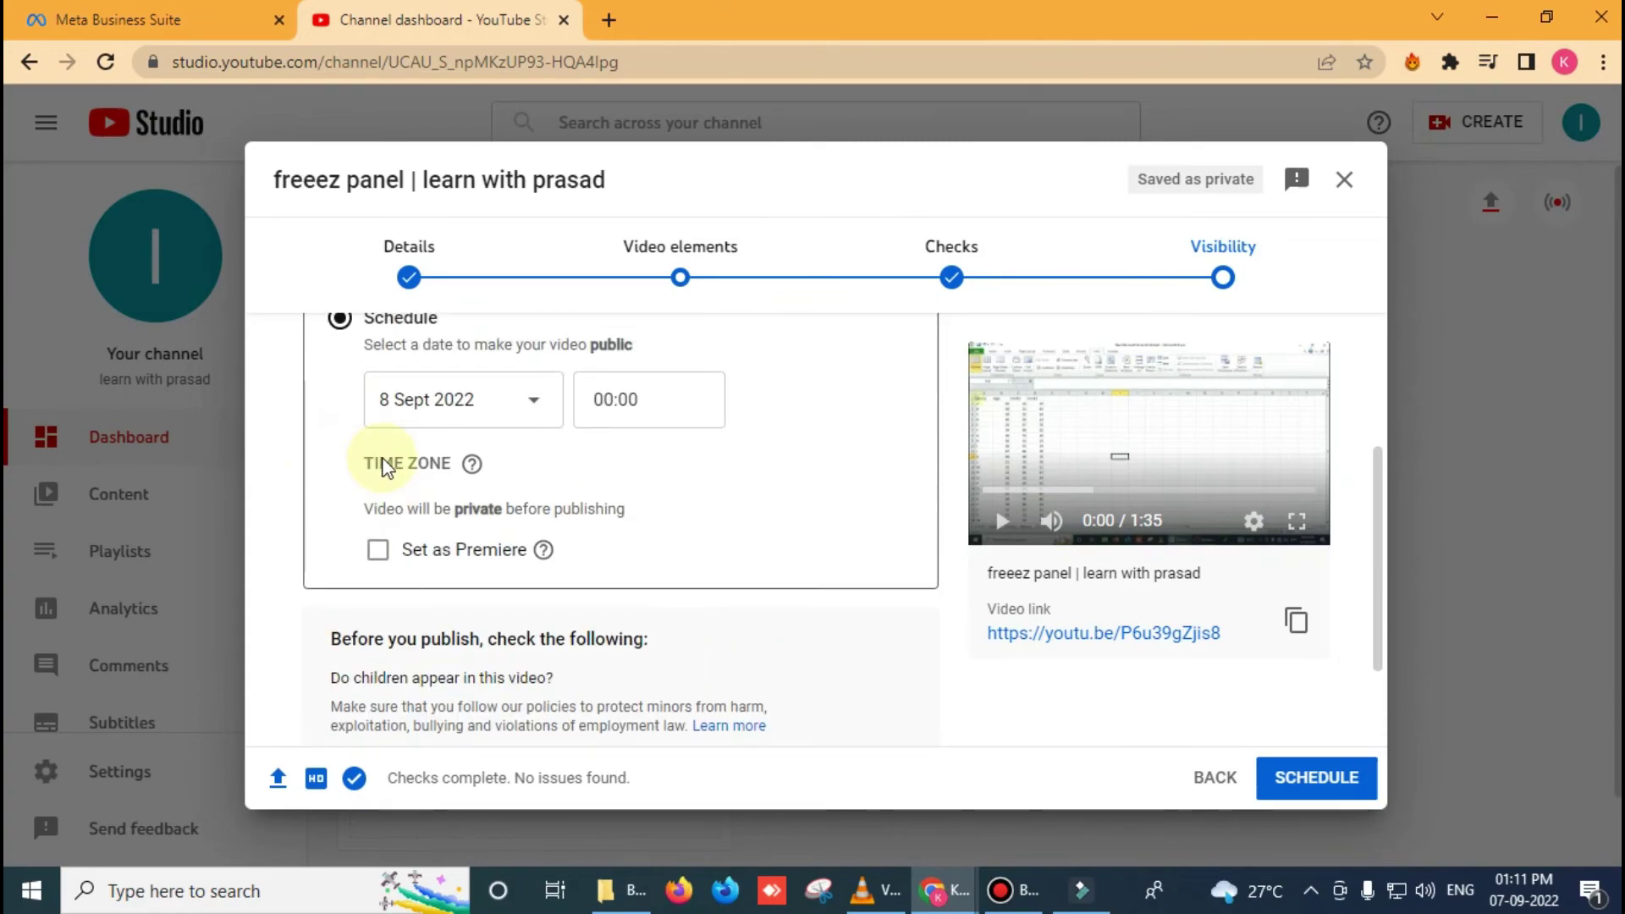
{"action": "left_click", "coordinate": [519, 394]}
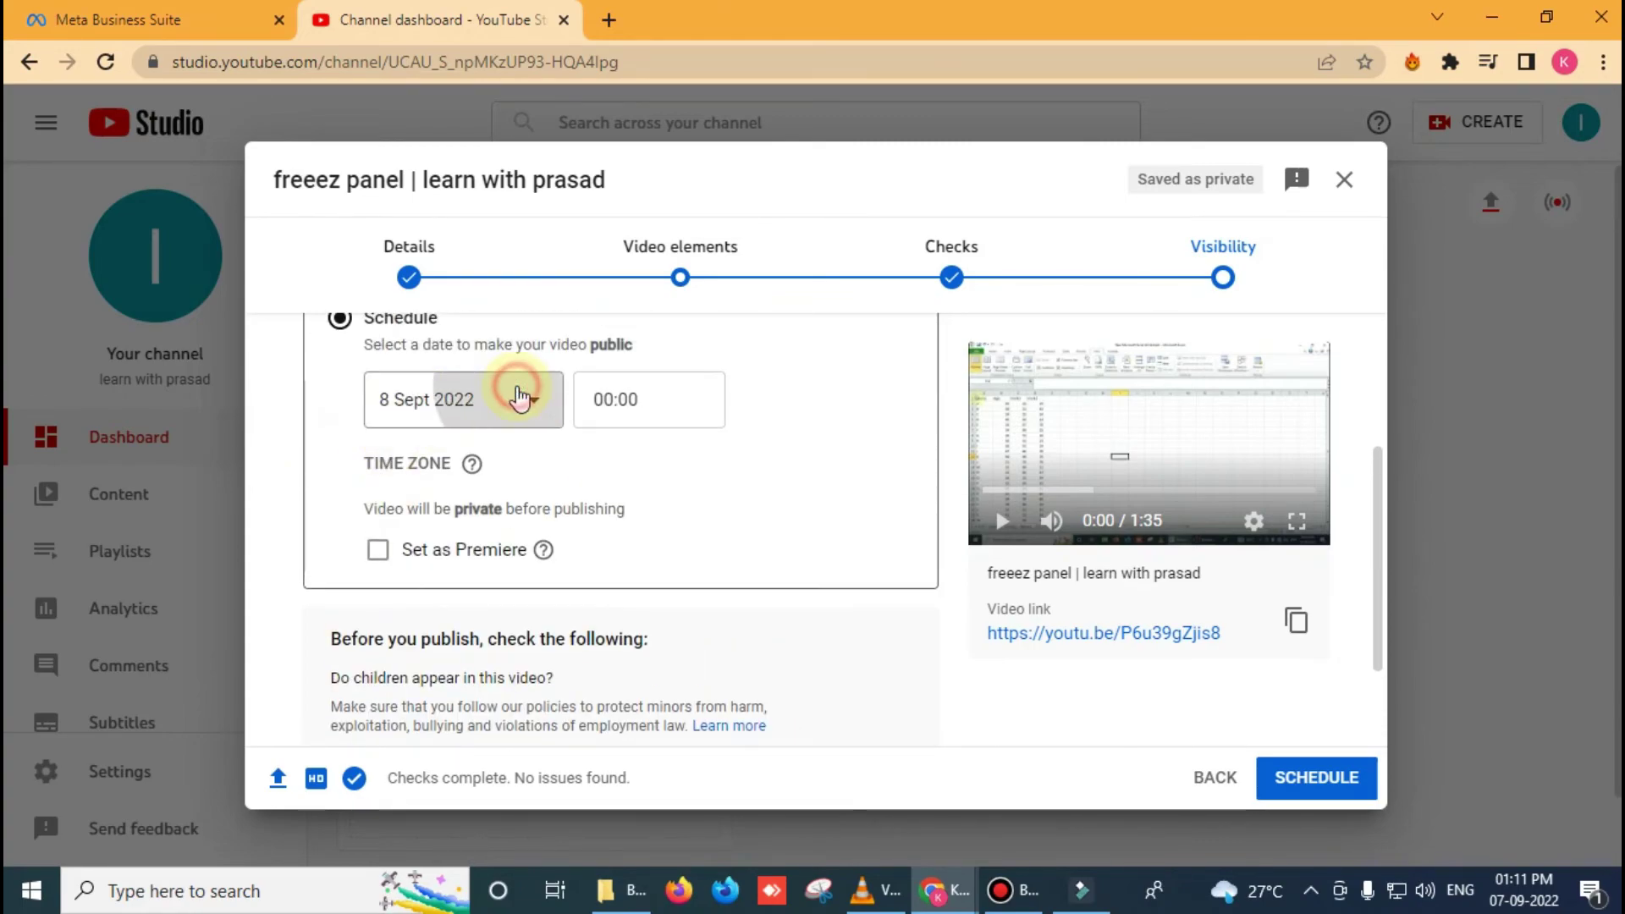
{"action": "left_click", "coordinate": [743, 415]}
{"action": "left_click", "coordinate": [669, 407]}
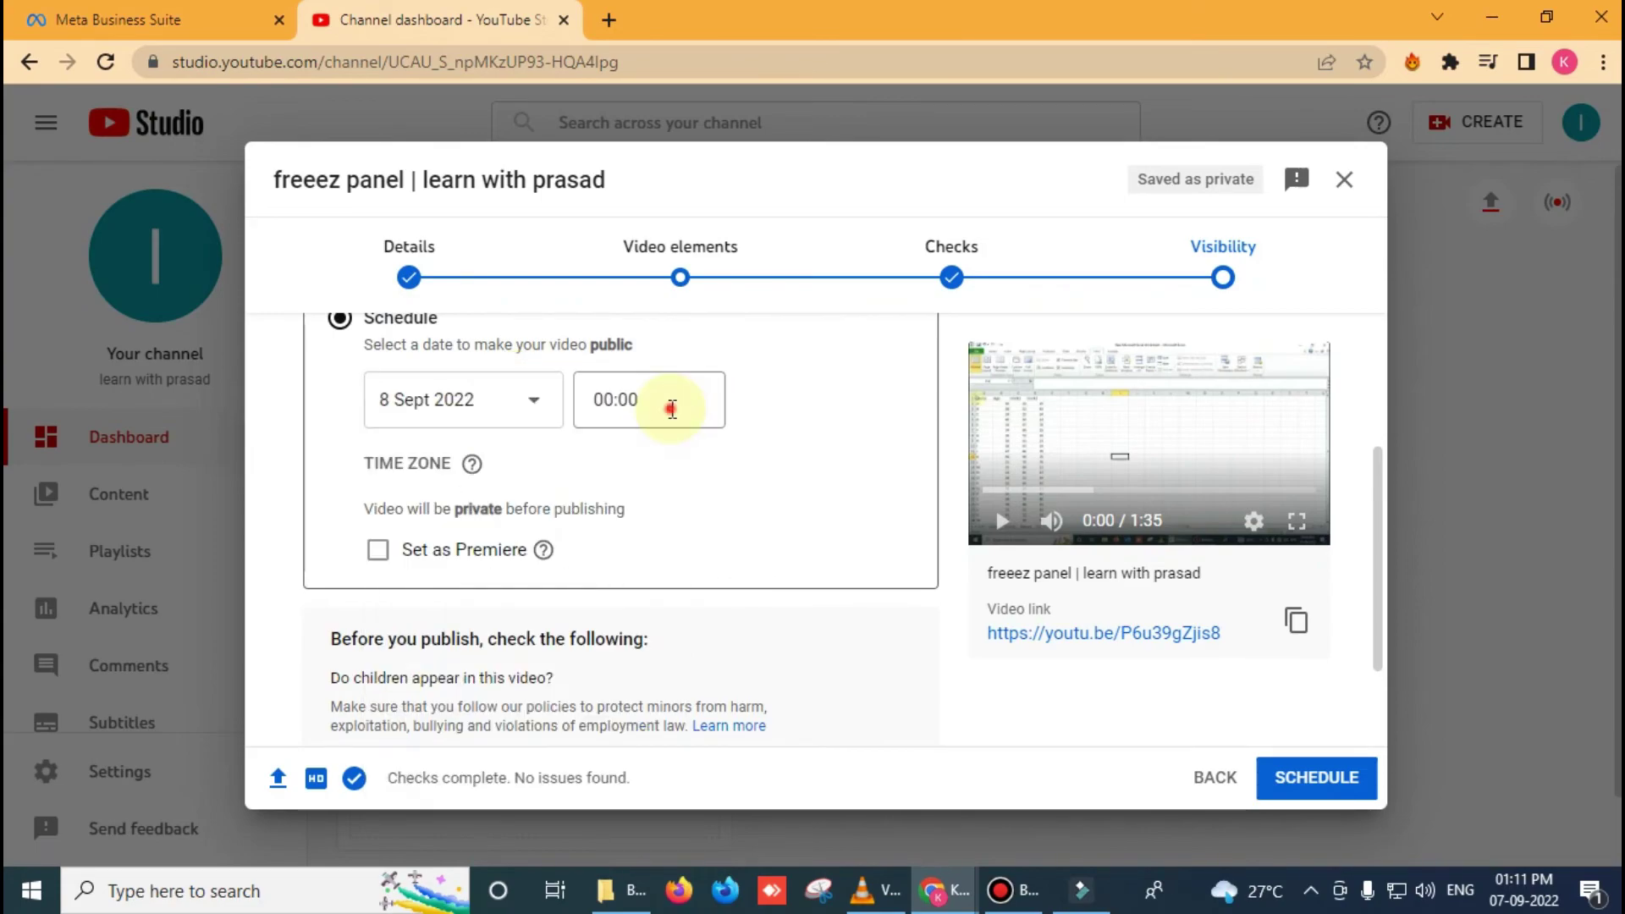
{"action": "left_click", "coordinate": [889, 478]}
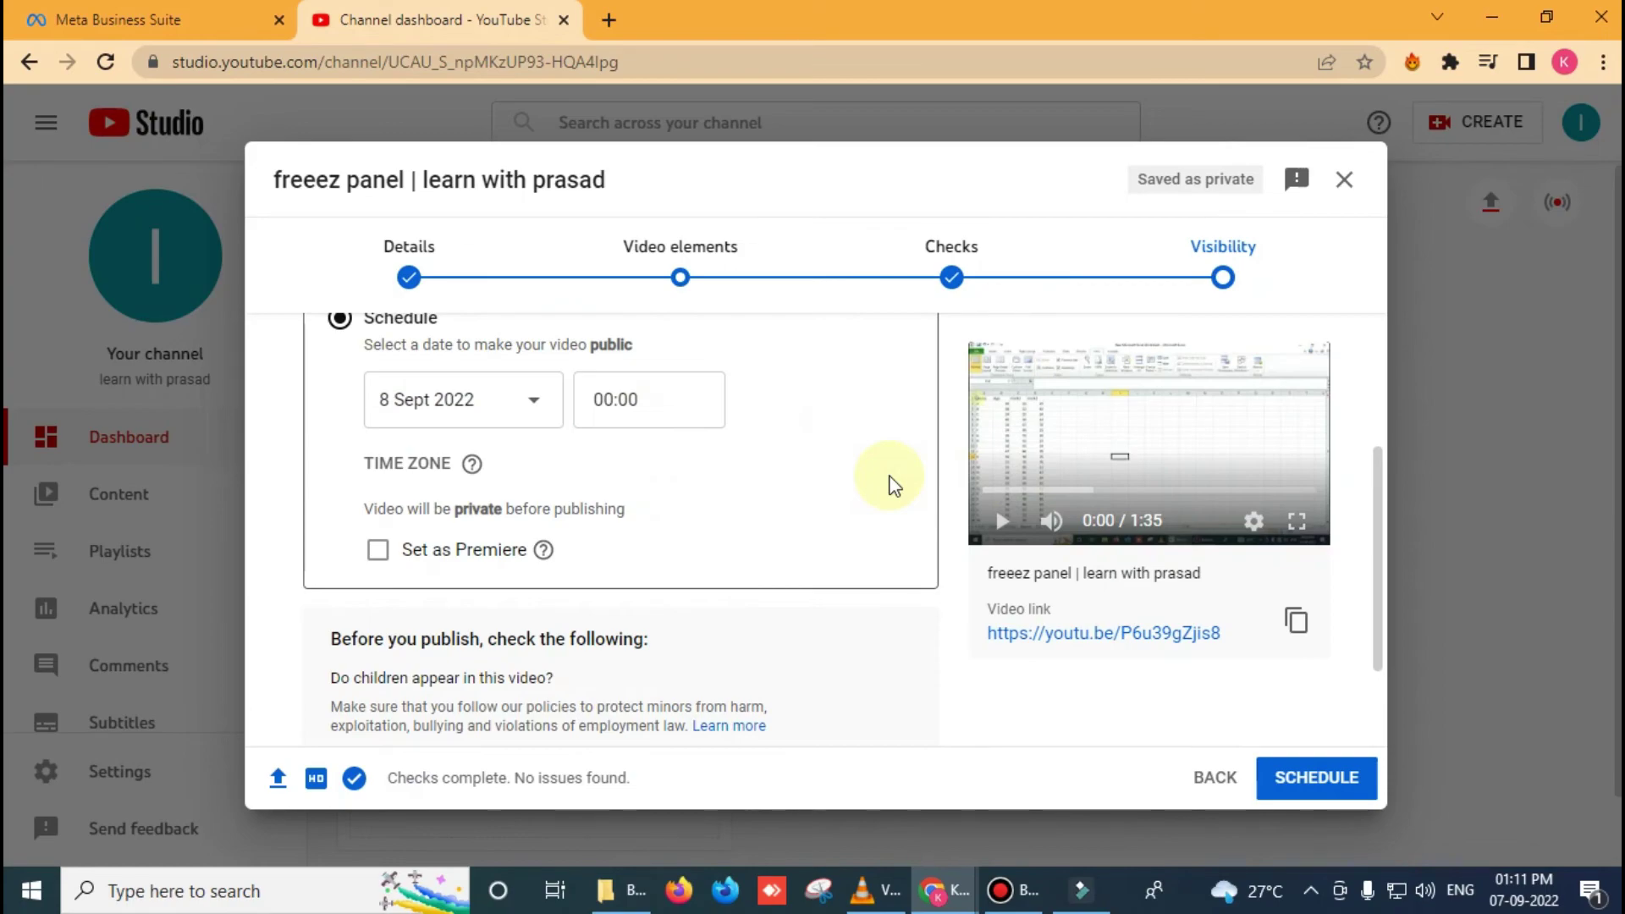
{"action": "scroll", "coordinate": [881, 449], "scroll_direction": "down", "scroll_amount": 2}
{"action": "scroll", "coordinate": [855, 427], "scroll_direction": "up", "scroll_amount": 4}
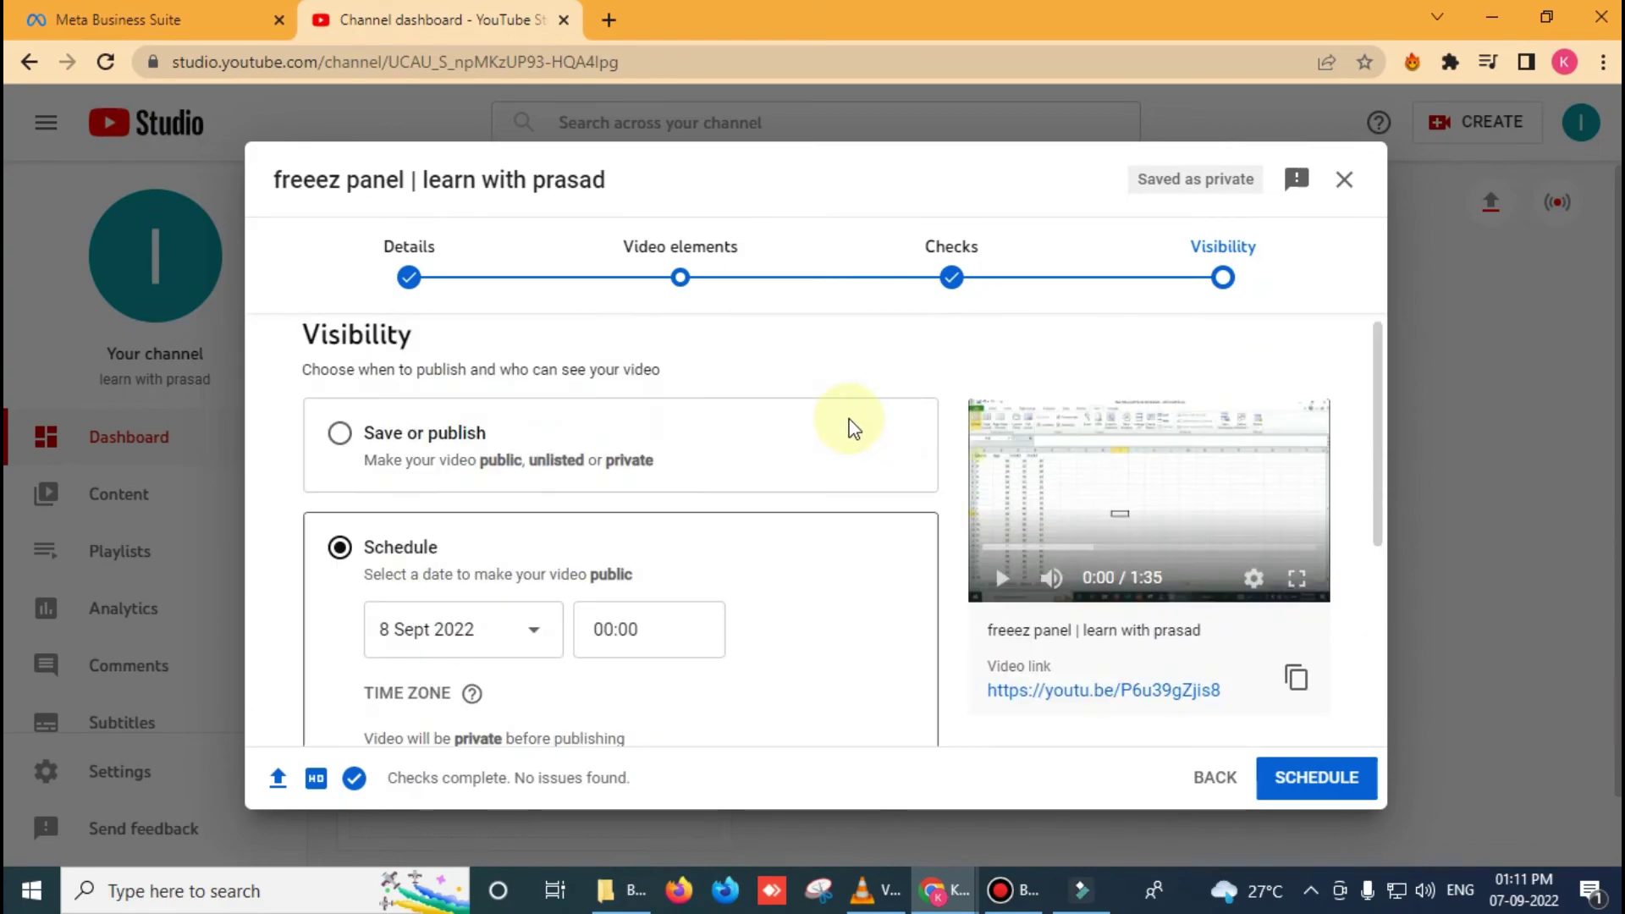
{"action": "scroll", "coordinate": [882, 483], "scroll_direction": "down", "scroll_amount": 4}
{"action": "scroll", "coordinate": [1012, 547], "scroll_direction": "up", "scroll_amount": 4}
Switch back to "Save or publish" and set the video's visibility to Public.
{"action": "left_click", "coordinate": [341, 442]}
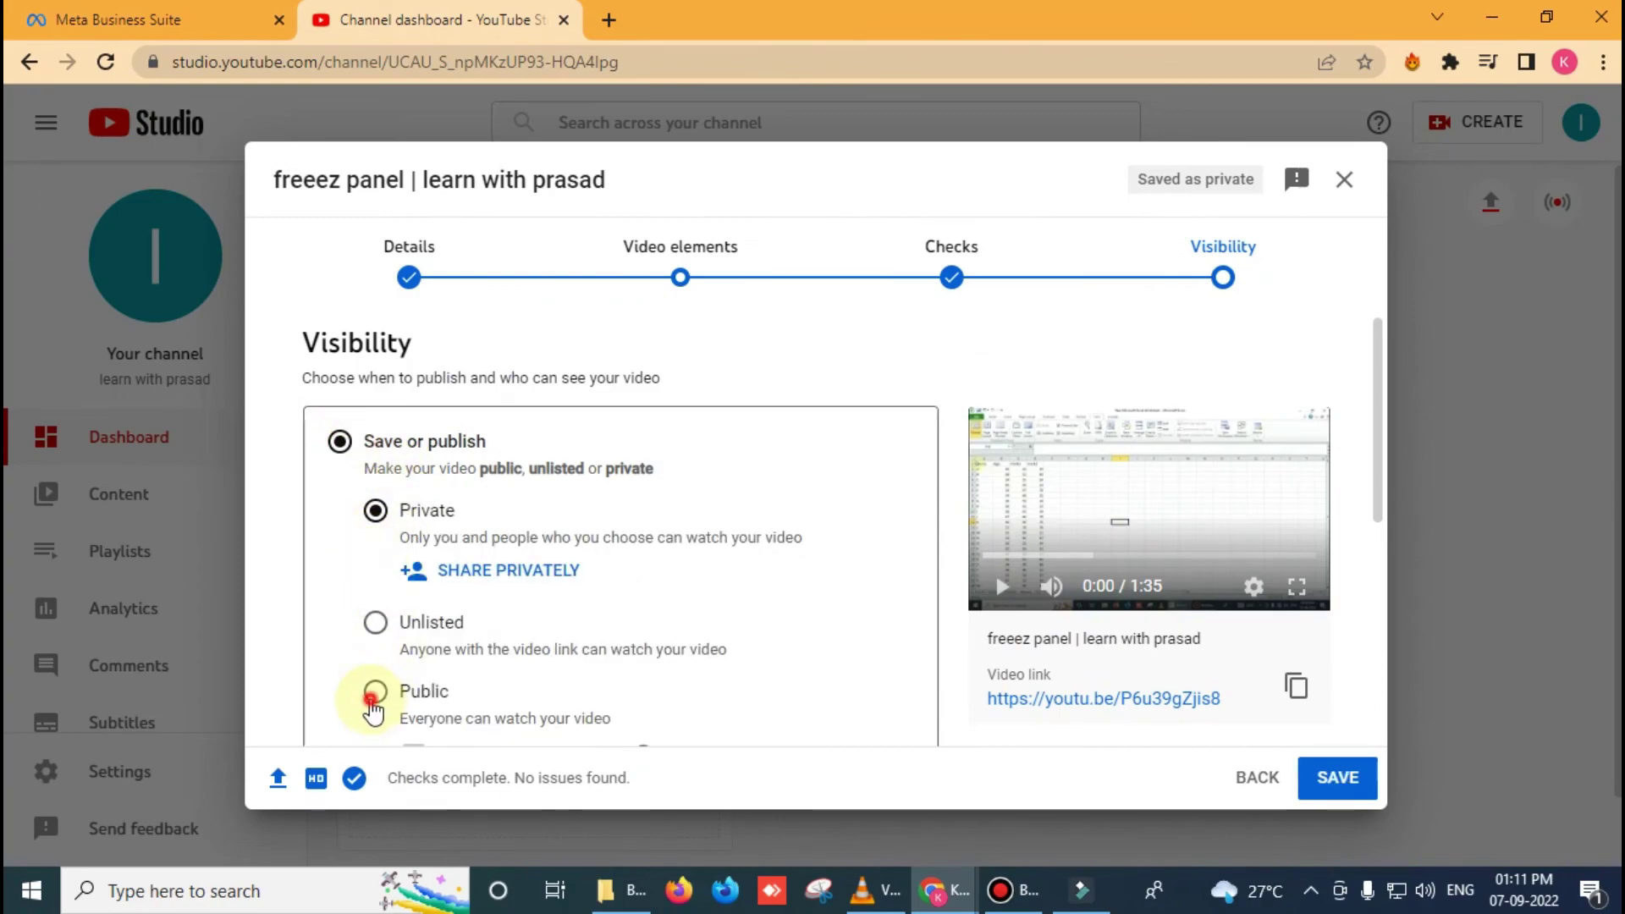
{"action": "left_click", "coordinate": [372, 703]}
Select Schedule as the video's publishing option in place of direct public publishing.
{"action": "scroll", "coordinate": [809, 551], "scroll_direction": "down", "scroll_amount": 5}
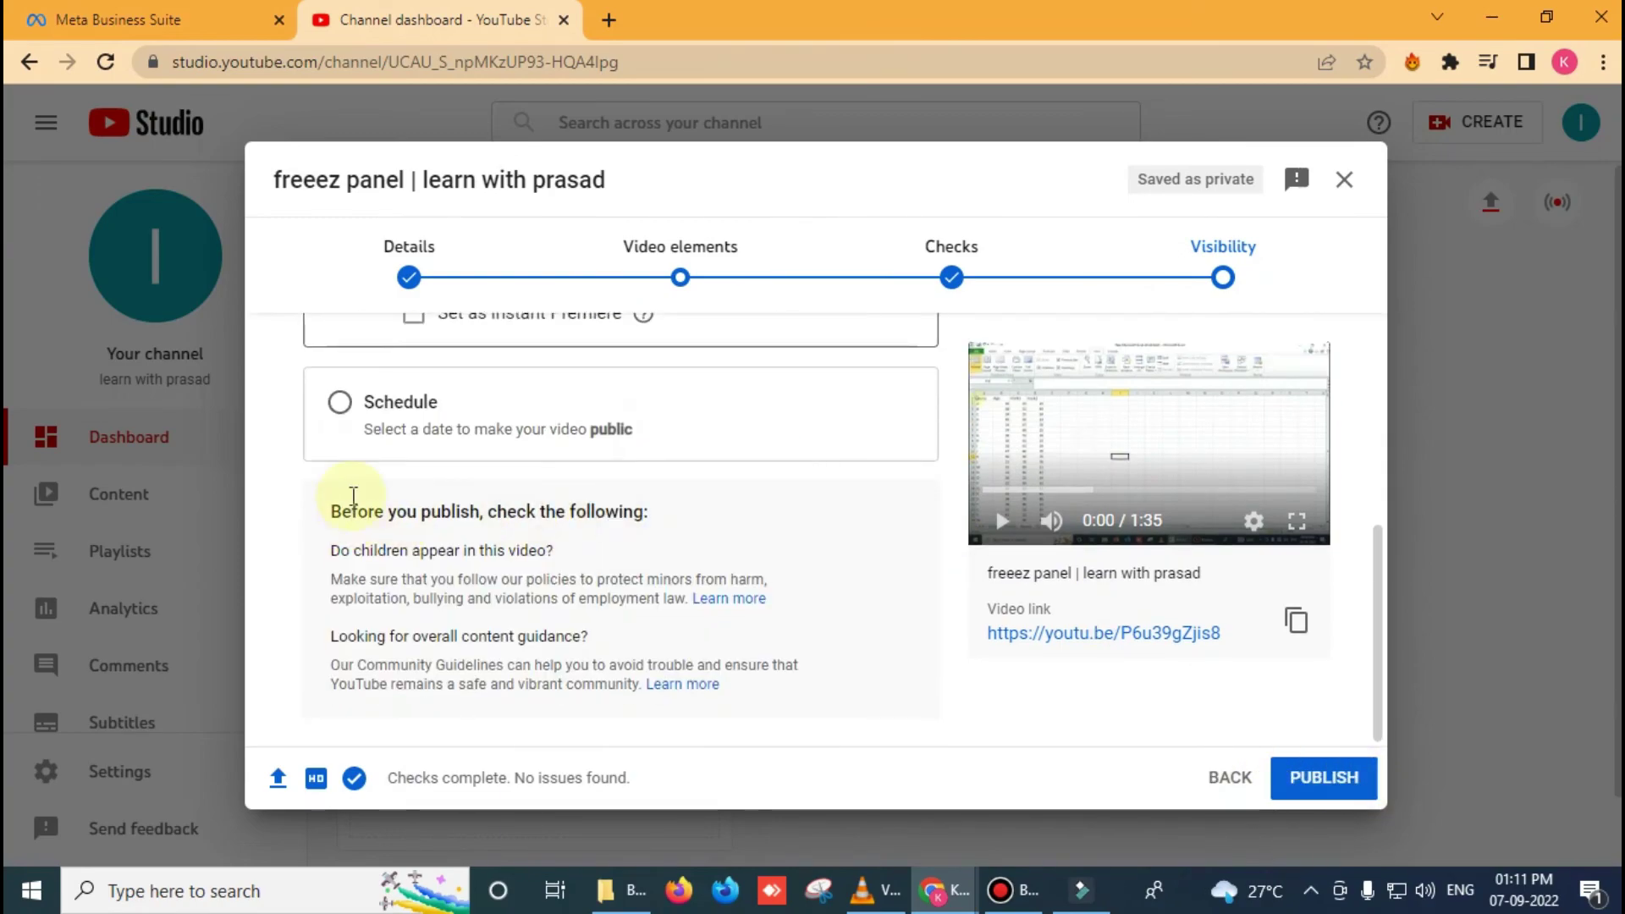
{"action": "left_click", "coordinate": [340, 404]}
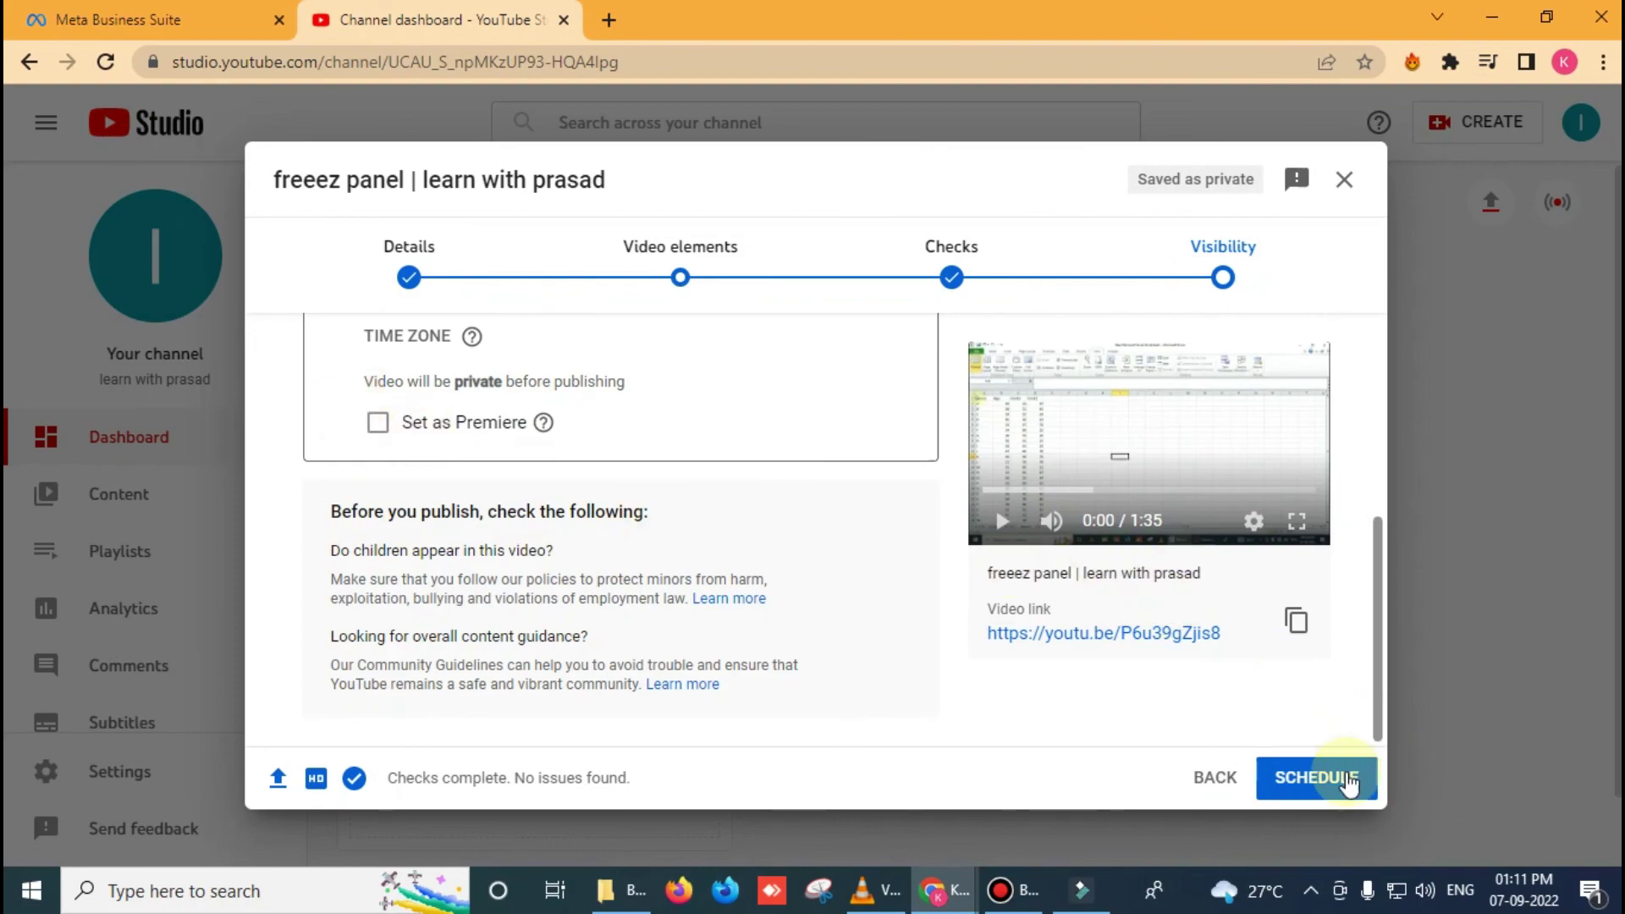